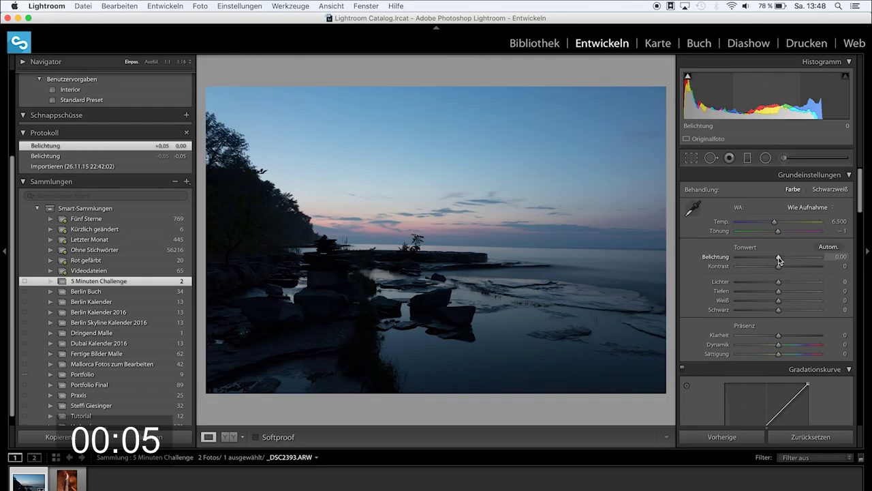
# Set exposure +0,85, shadows +40, whites +32, blacks −7 and contrast +20
pyautogui.moveTo(780, 260); pyautogui.dragTo(787, 260)
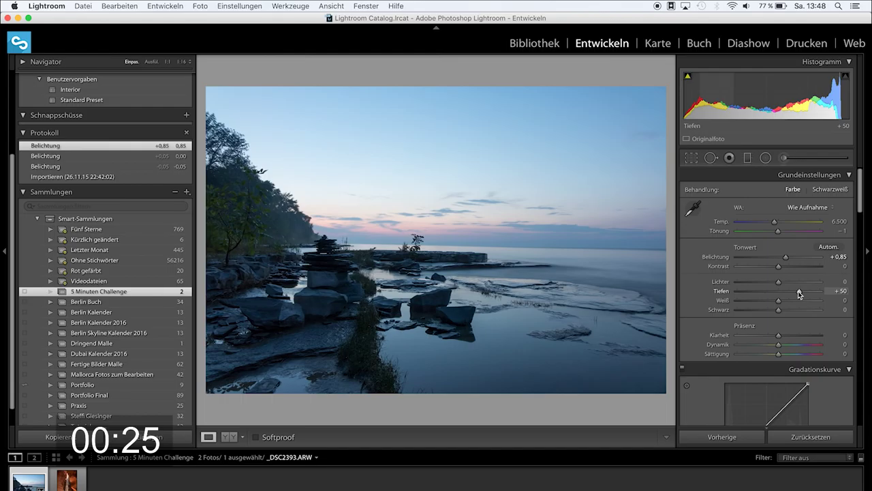
pyautogui.moveTo(800, 291)
pyautogui.mouseDown()
pyautogui.moveTo(825, 292)
pyautogui.moveTo(795, 293)
pyautogui.mouseUp()
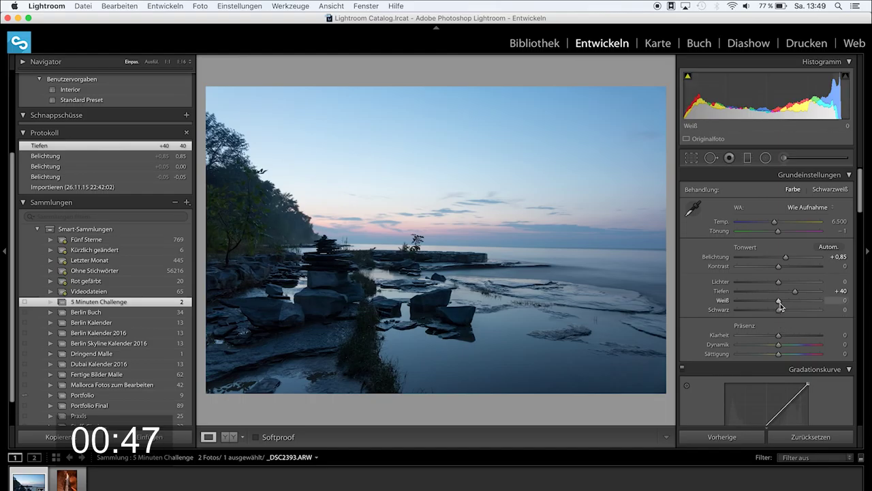
pyautogui.moveTo(779, 302); pyautogui.dragTo(794, 307)
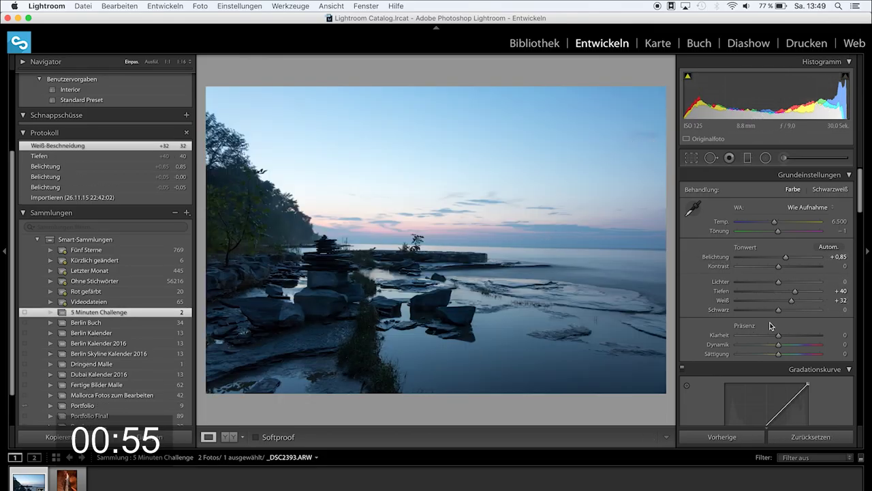
pyautogui.moveTo(777, 311); pyautogui.dragTo(775, 312)
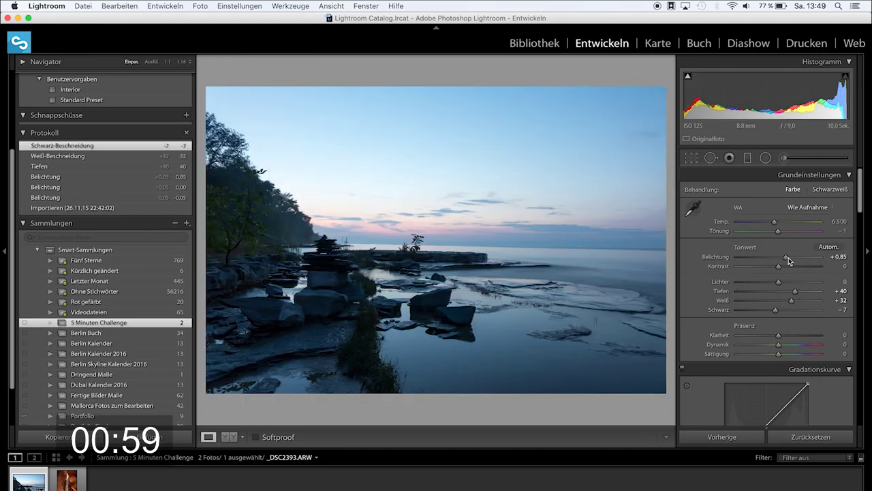
pyautogui.moveTo(781, 266); pyautogui.dragTo(788, 266)
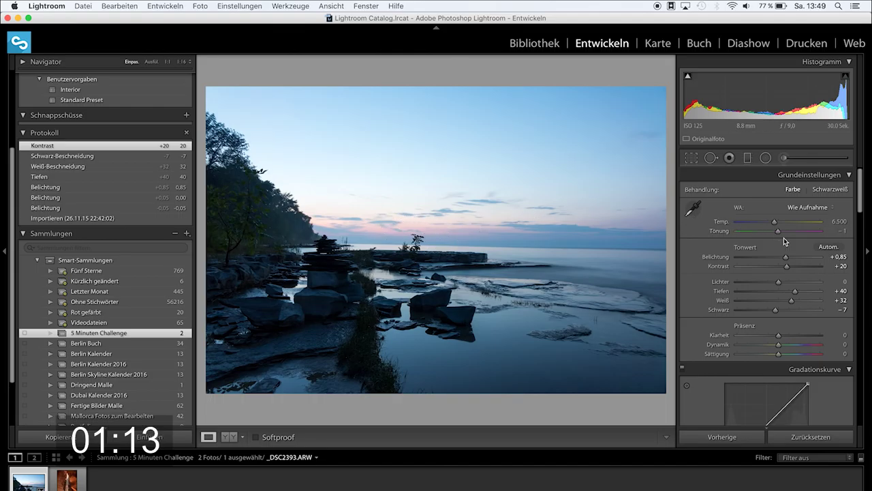
# Warm the lake photo's white balance to temperature 8.570 and tint +17
pyautogui.moveTo(775, 223); pyautogui.dragTo(789, 227)
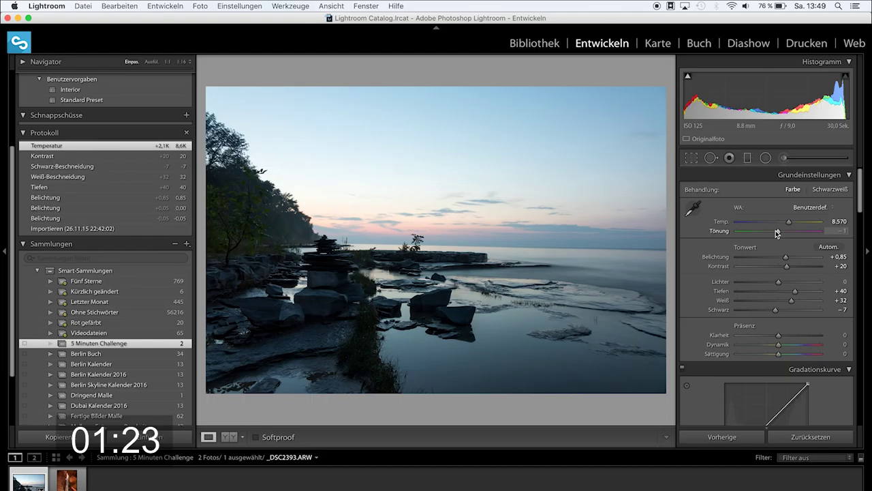
pyautogui.moveTo(778, 234); pyautogui.dragTo(783, 234)
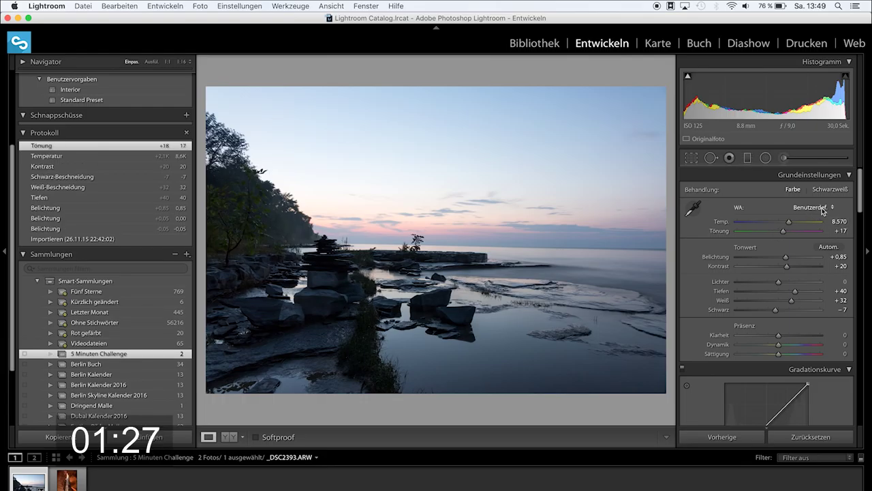
pyautogui.click(748, 157)
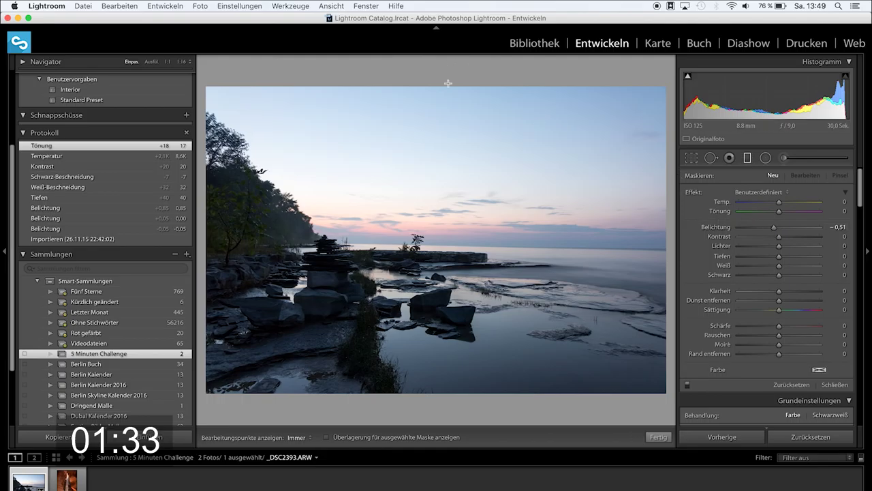
# Draw a graduated filter over the sky with exposure −0,69, temperature 20 and tint 15
pyautogui.moveTo(448, 111); pyautogui.dragTo(436, 275)
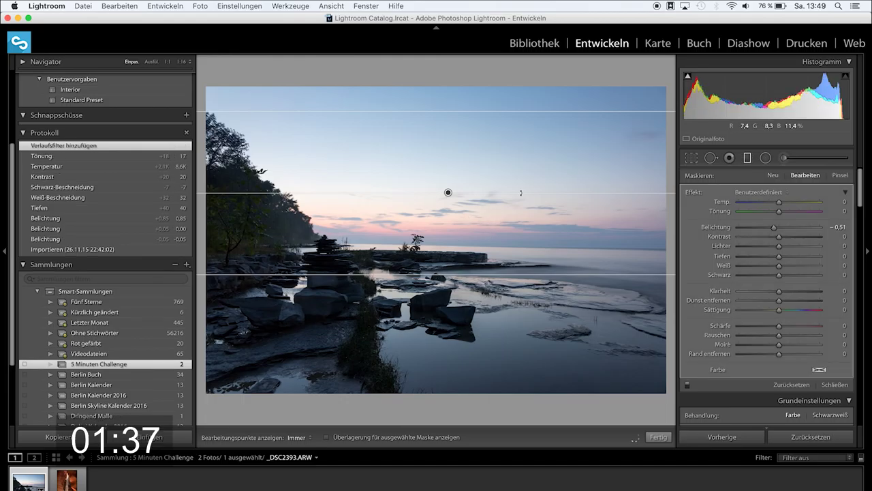
pyautogui.moveTo(447, 192); pyautogui.dragTo(448, 199)
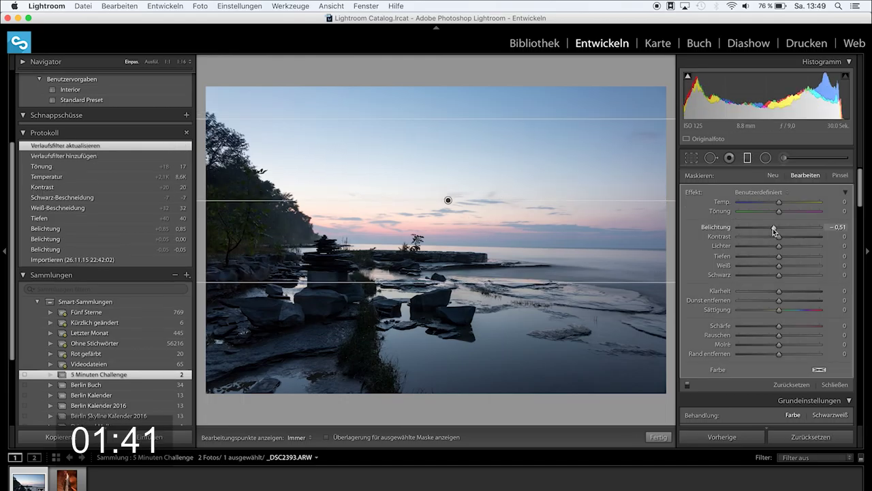
pyautogui.moveTo(773, 229); pyautogui.dragTo(772, 229)
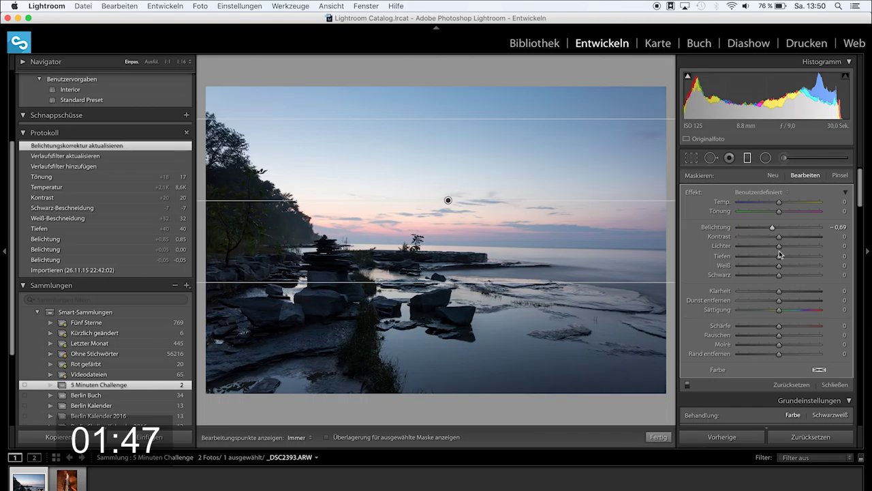
pyautogui.moveTo(783, 204); pyautogui.dragTo(786, 213)
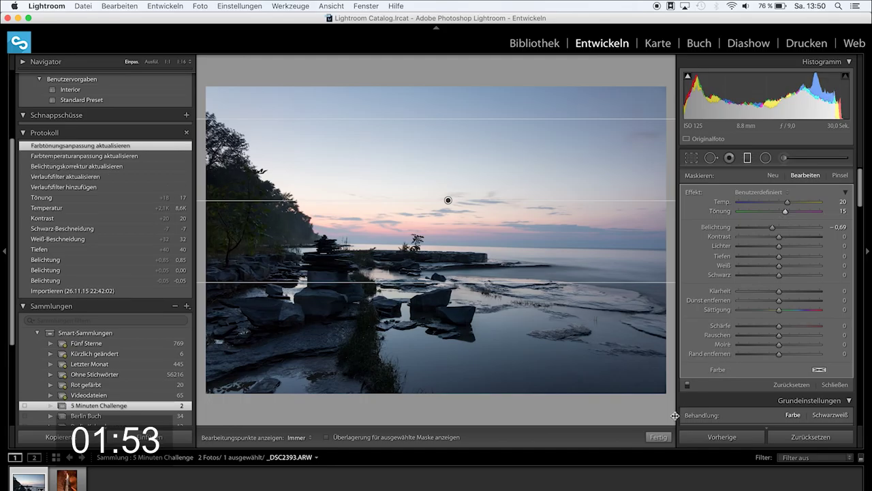
pyautogui.click(661, 436)
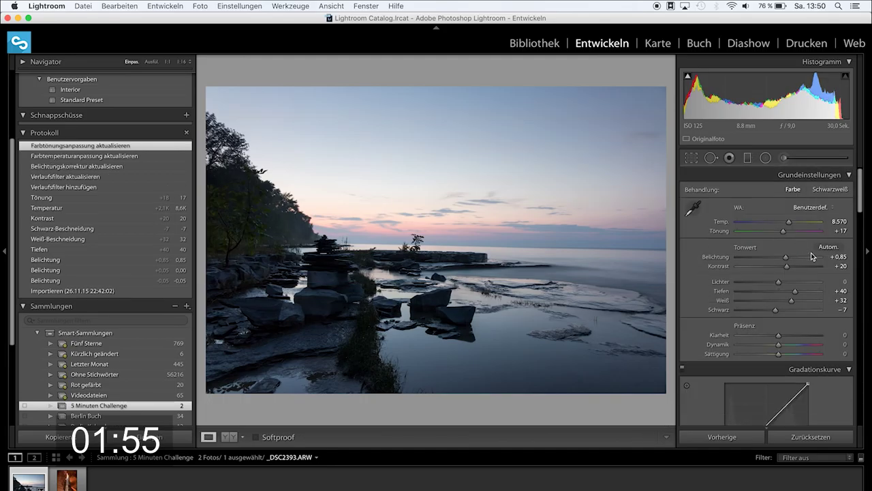
# Straighten the lake photo's horizon by −1,30° with the level tool
pyautogui.click(692, 158)
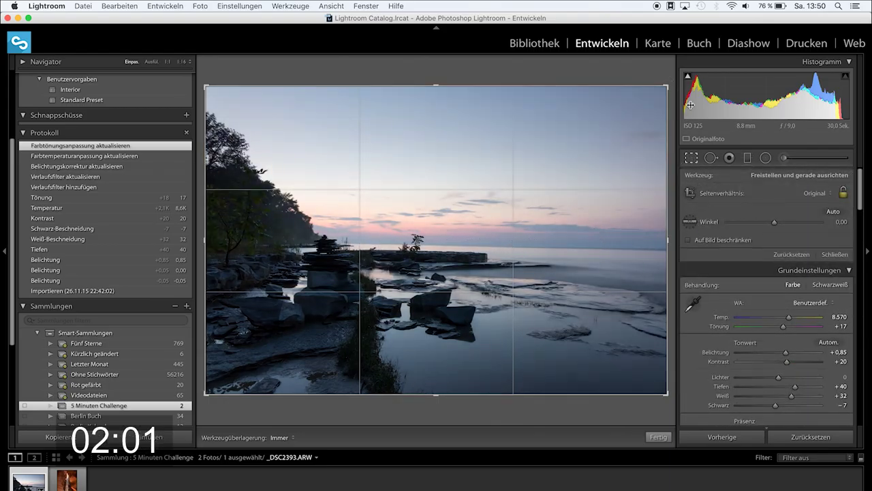
pyautogui.click(690, 221)
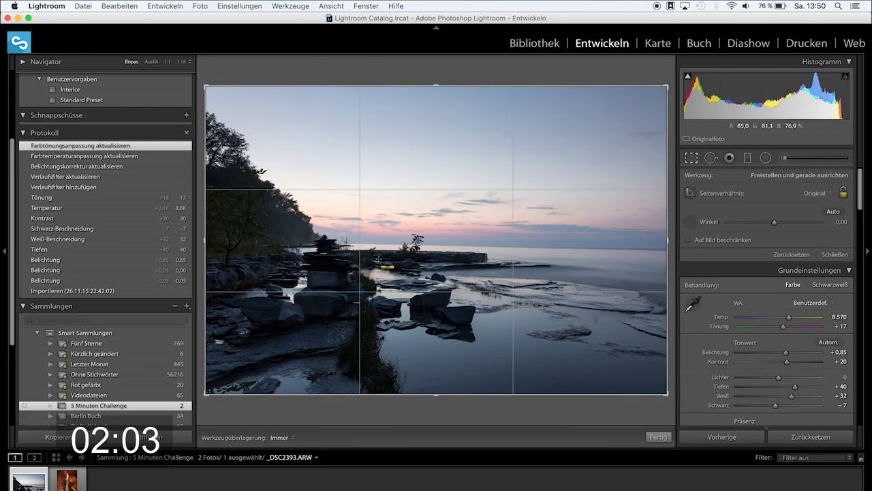
pyautogui.moveTo(352, 244); pyautogui.dragTo(649, 250)
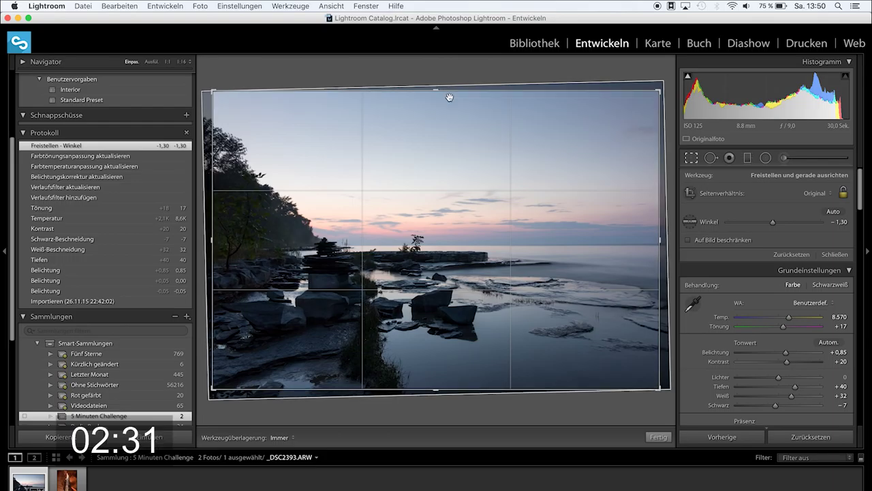
# Crop in the top and right edges of the lake photo and apply the crop
pyautogui.moveTo(439, 89)
pyautogui.mouseDown()
pyautogui.moveTo(434, 111)
pyautogui.moveTo(432, 89)
pyautogui.mouseUp()
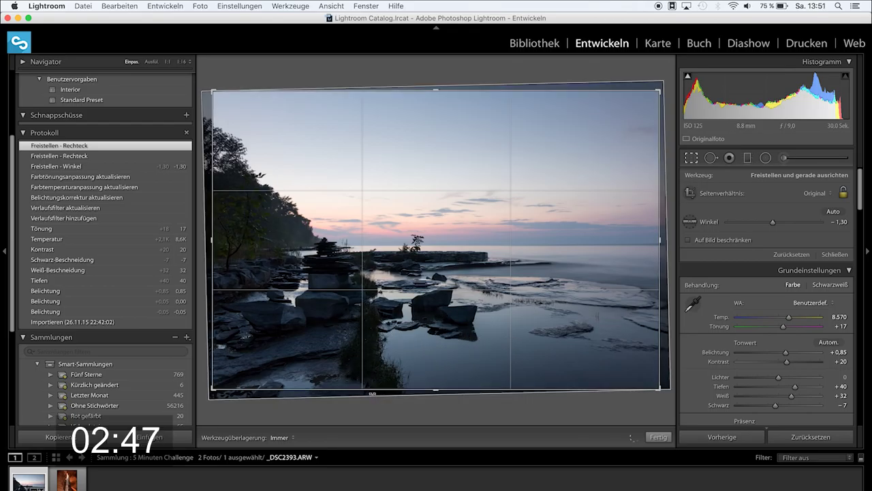
pyautogui.moveTo(435, 89); pyautogui.dragTo(434, 115)
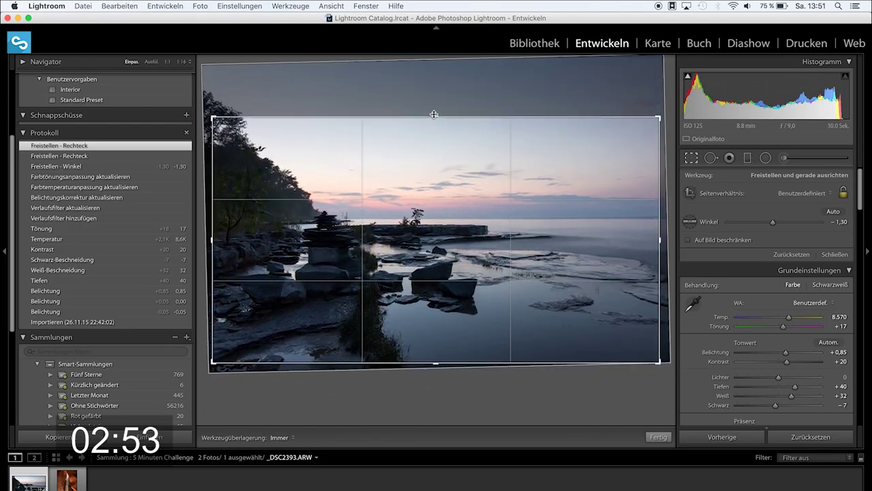
pyautogui.moveTo(434, 115); pyautogui.dragTo(435, 115)
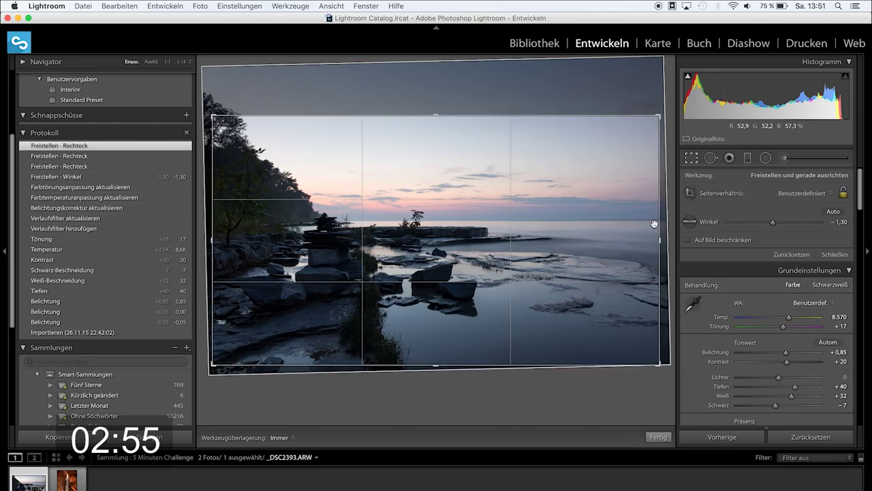
pyautogui.moveTo(660, 239); pyautogui.dragTo(633, 240)
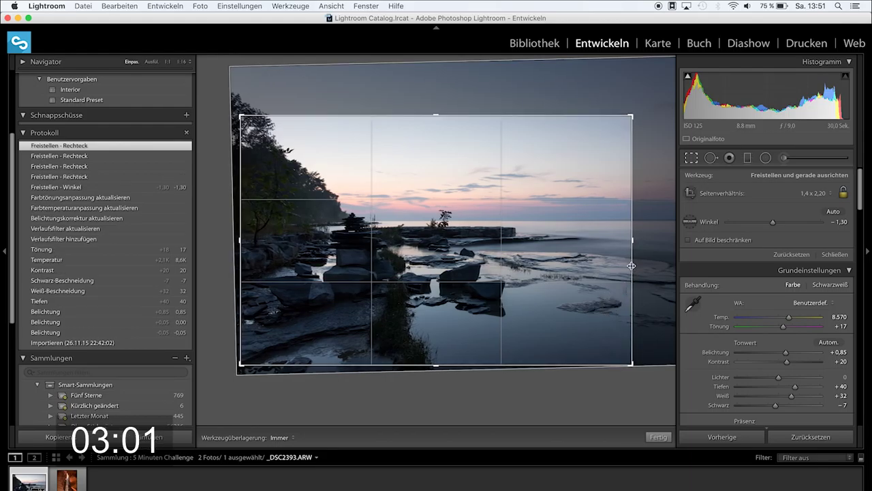
pyautogui.moveTo(632, 243); pyautogui.dragTo(633, 243)
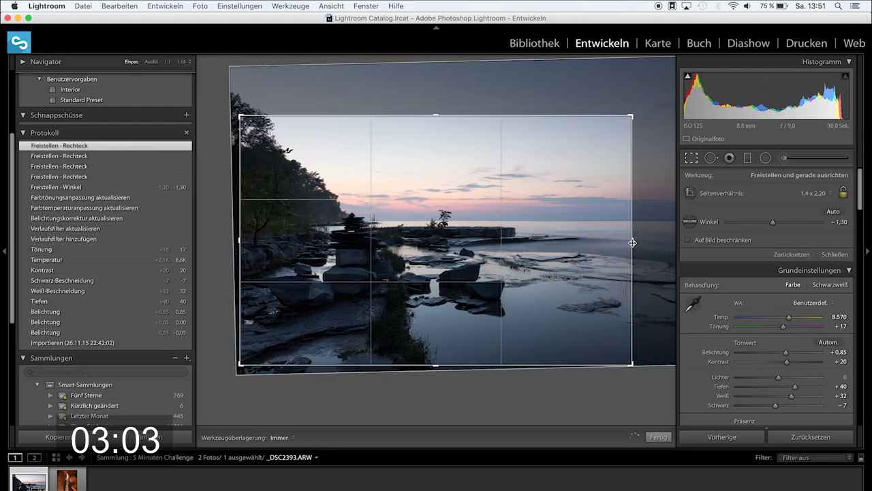
pyautogui.click(658, 437)
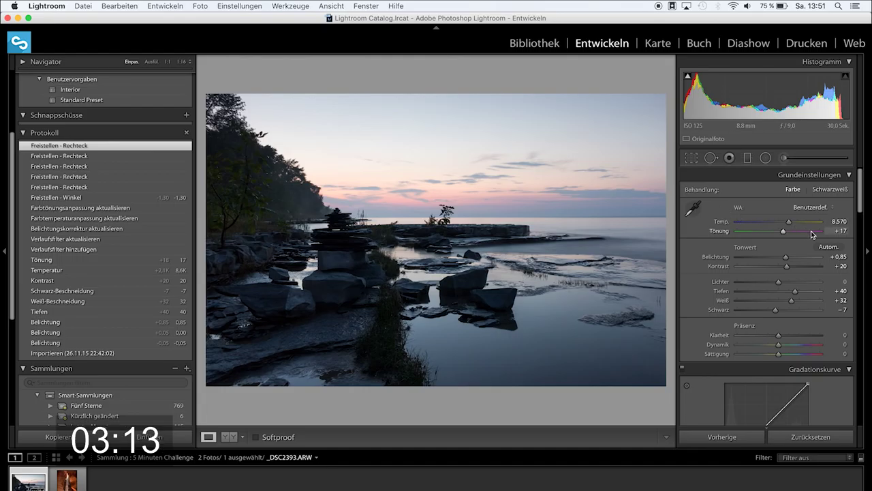
# Set clarity to −9, vibrance +29 and saturation −4
pyautogui.scroll(-2, 795, 291)
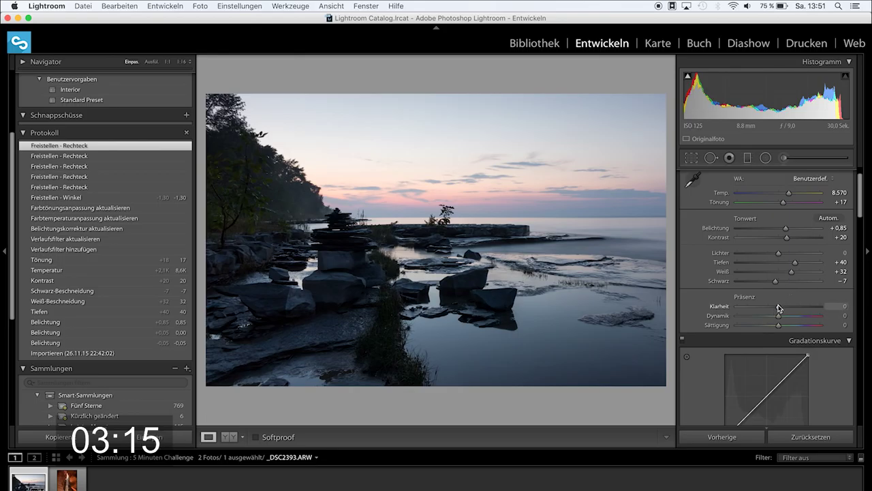
pyautogui.moveTo(778, 307); pyautogui.dragTo(845, 312)
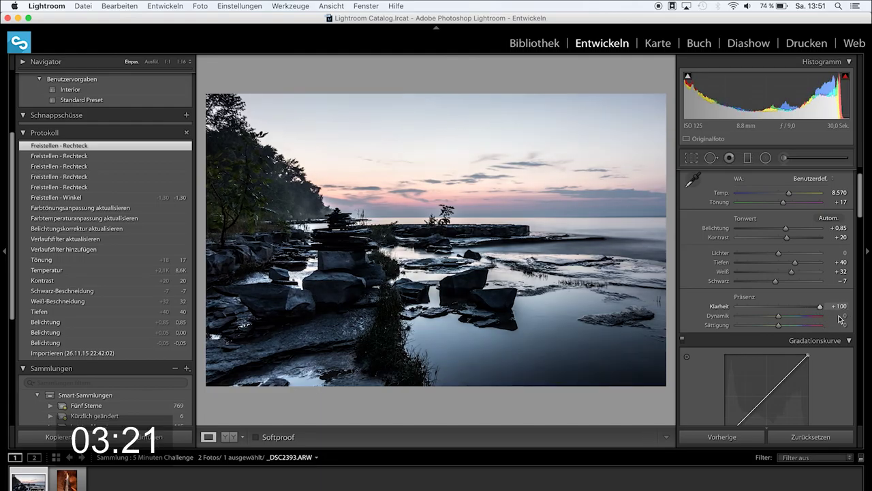
pyautogui.moveTo(820, 306); pyautogui.dragTo(776, 311)
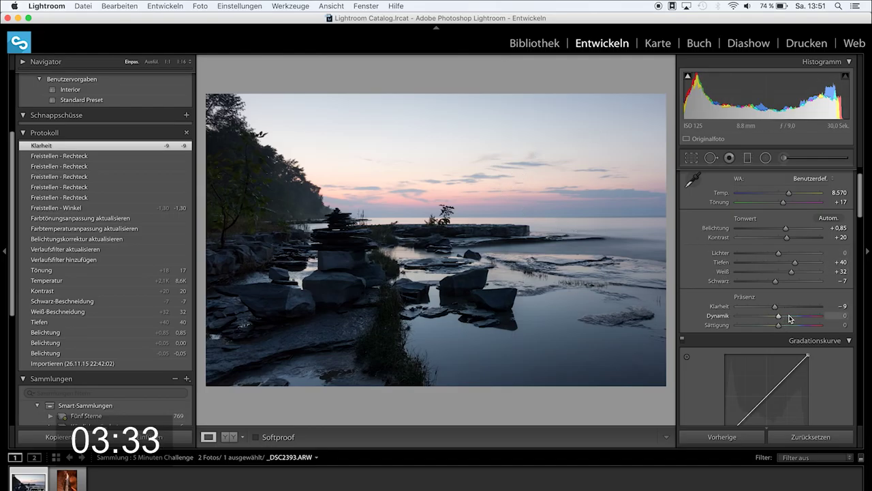
pyautogui.moveTo(780, 318)
pyautogui.mouseDown()
pyautogui.moveTo(793, 319)
pyautogui.moveTo(778, 327)
pyautogui.mouseUp()
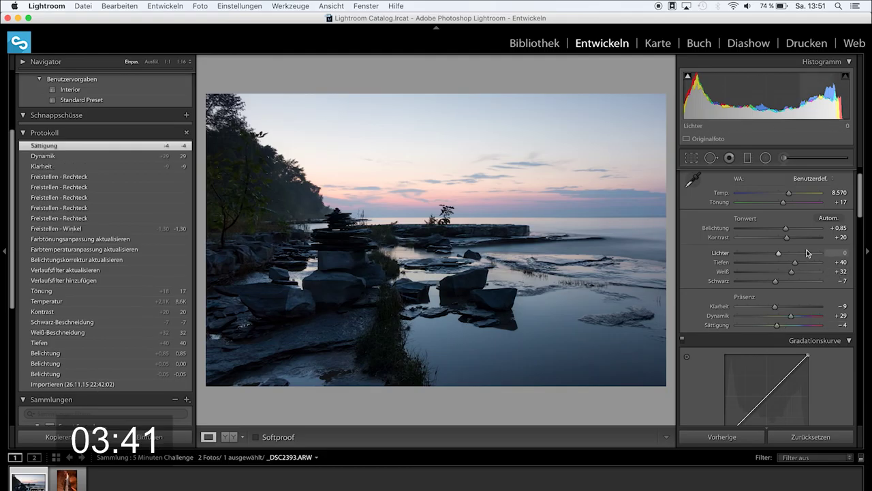
# Warm the white balance further to temperature 9.420 with tint +27
pyautogui.moveTo(789, 194); pyautogui.dragTo(788, 204)
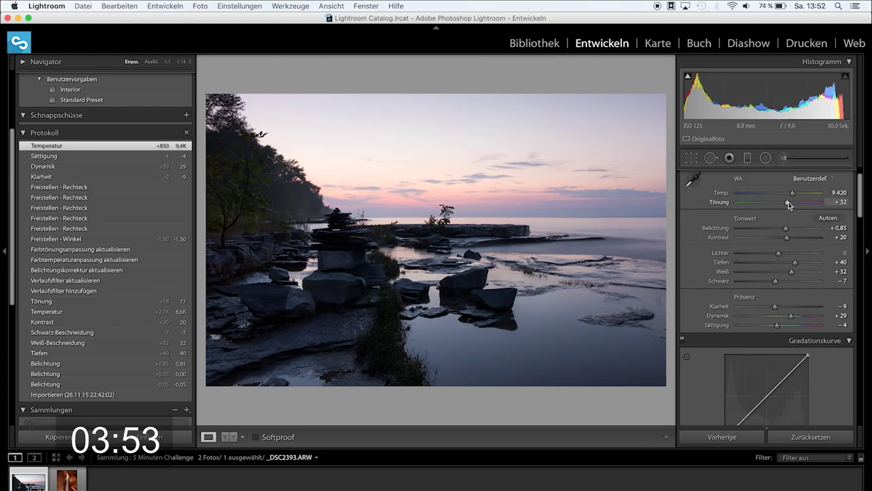
pyautogui.moveTo(788, 205); pyautogui.dragTo(786, 203)
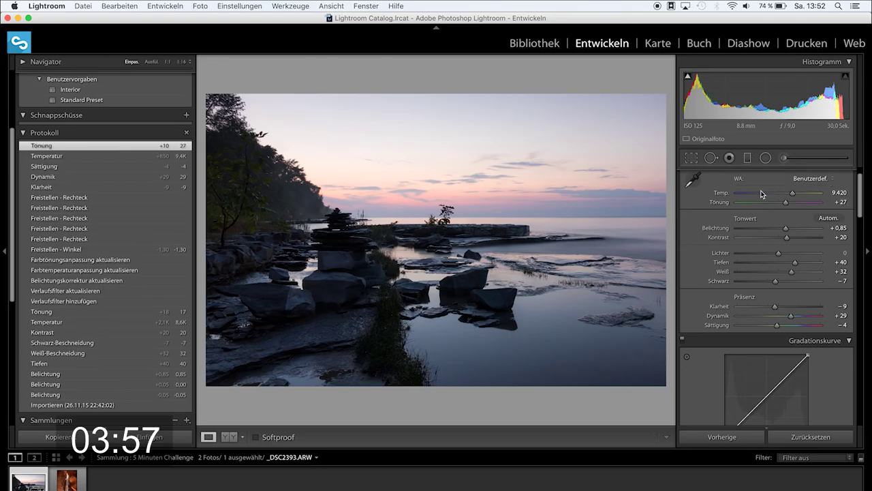
pyautogui.click(748, 157)
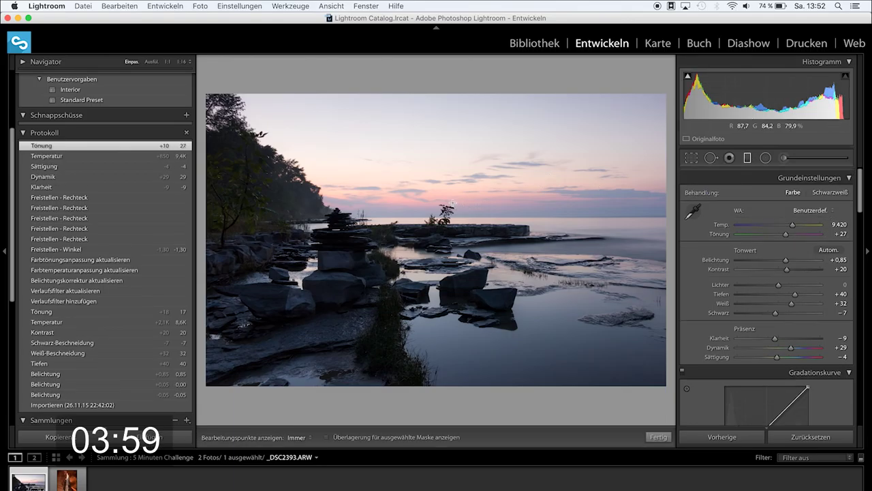
# Delete the old sky filter and draw a new one with exposure −0,85, temperature 31, tint 21
pyautogui.click(482, 163)
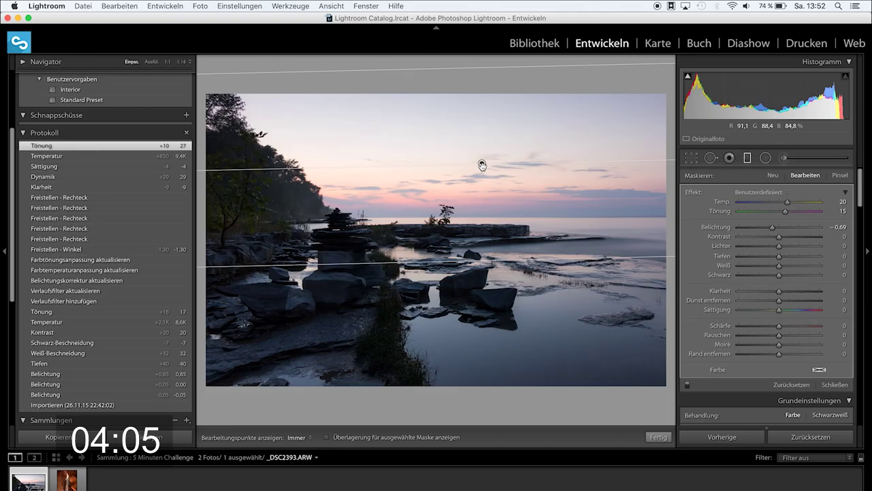
pyautogui.moveTo(482, 164); pyautogui.dragTo(444, 179)
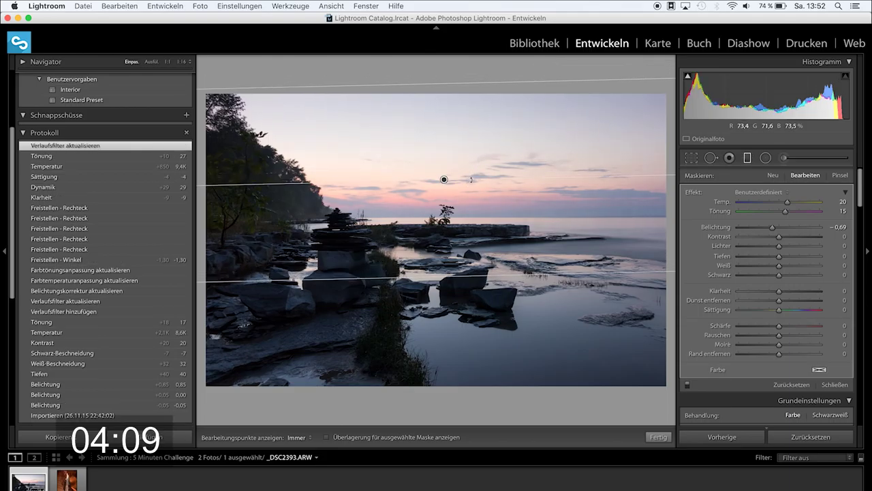
pyautogui.press('Delete')
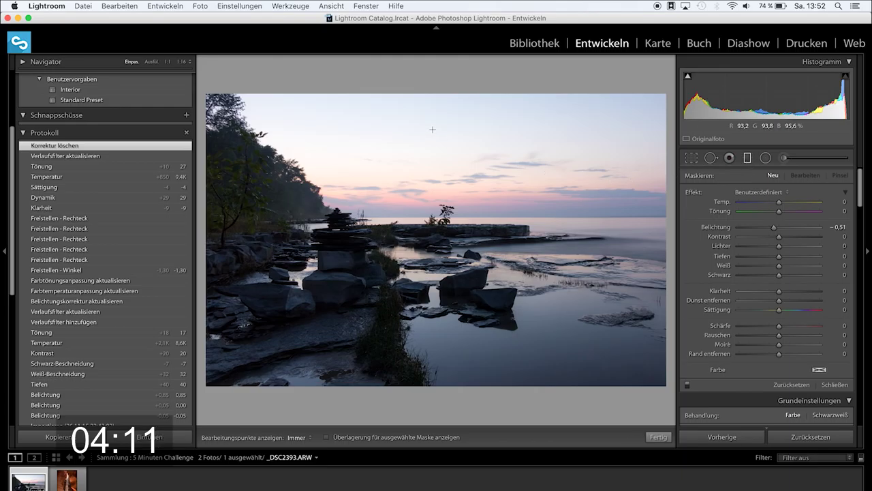
pyautogui.moveTo(447, 122); pyautogui.dragTo(421, 275)
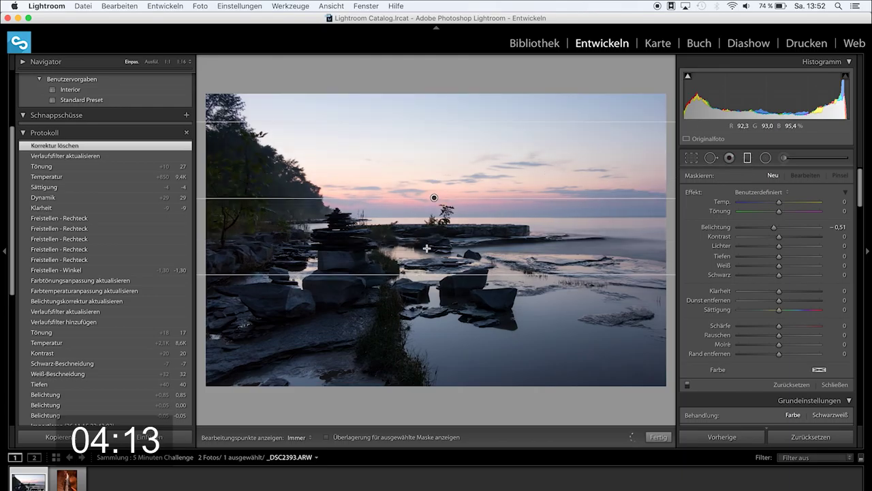
pyautogui.moveTo(775, 227); pyautogui.dragTo(771, 230)
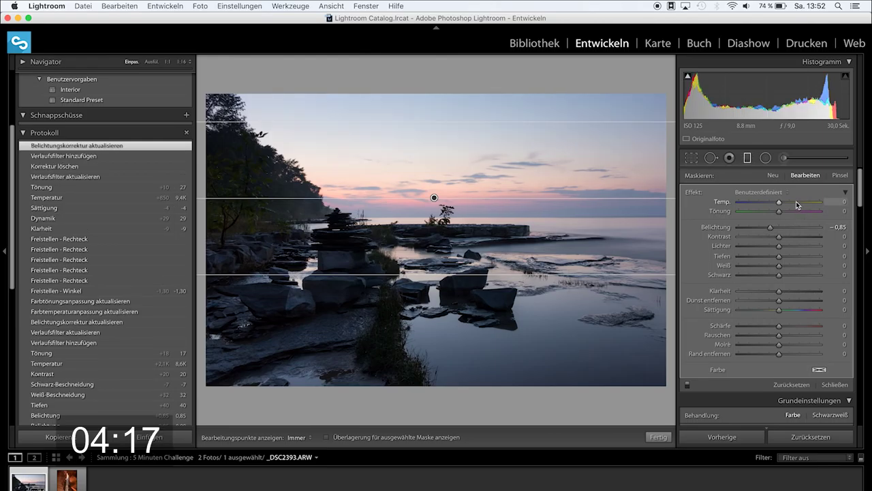
pyautogui.click(791, 202)
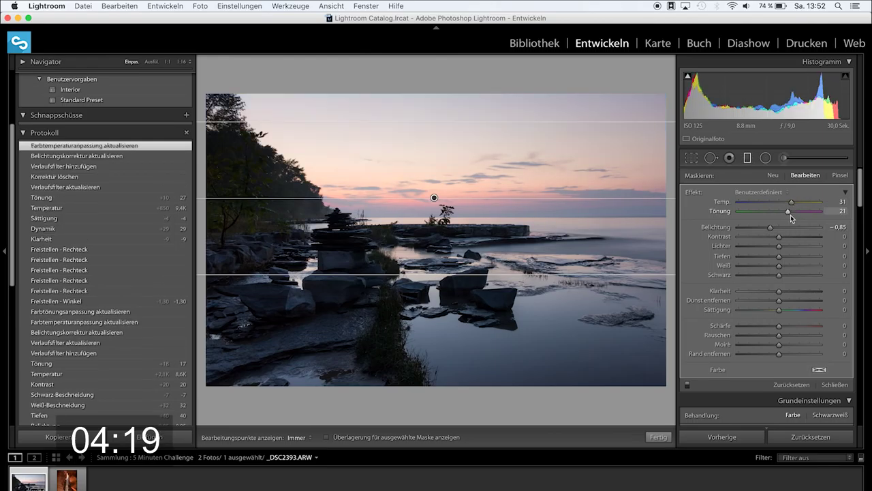
pyautogui.click(659, 437)
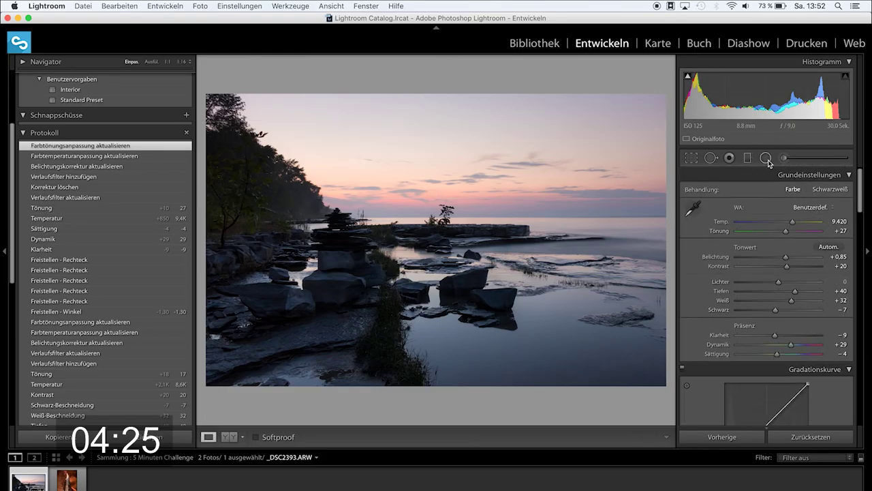
# Add radial filters brightening the cairn (1,29), left-shore trees (1,01) and central rocks (0,96)
pyautogui.hotkey('shift', 'm')
pyautogui.moveTo(325, 268); pyautogui.dragTo(368, 307)
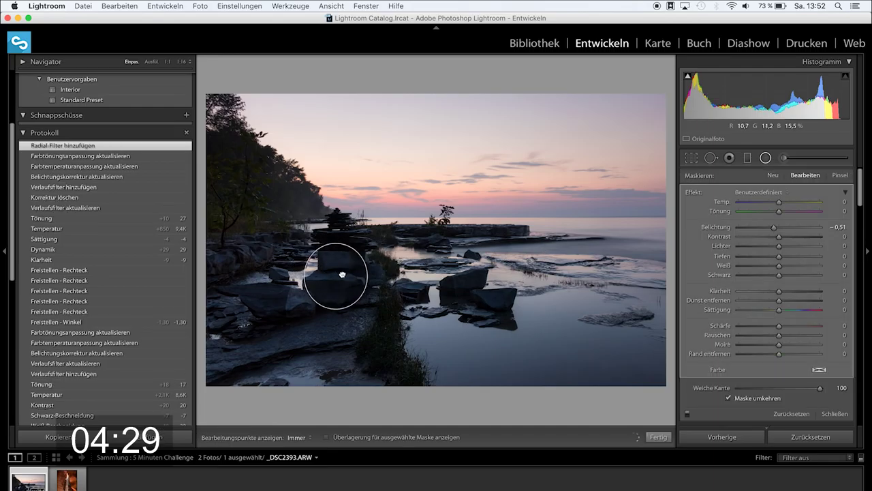
pyautogui.moveTo(774, 227); pyautogui.dragTo(792, 230)
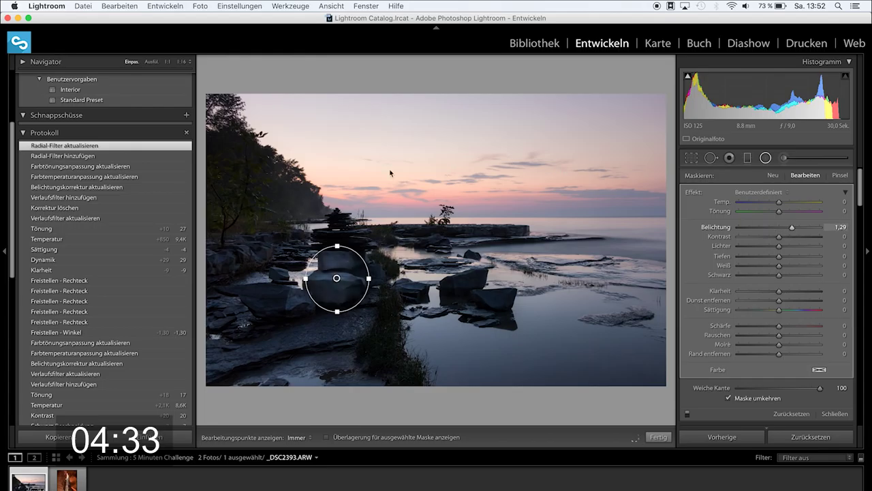
pyautogui.moveTo(219, 179); pyautogui.dragTo(252, 234)
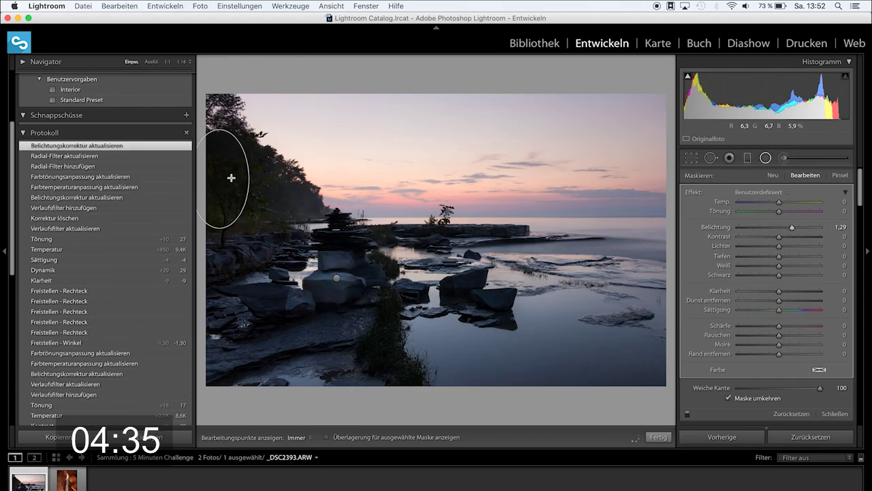
pyautogui.moveTo(225, 175); pyautogui.dragTo(238, 191)
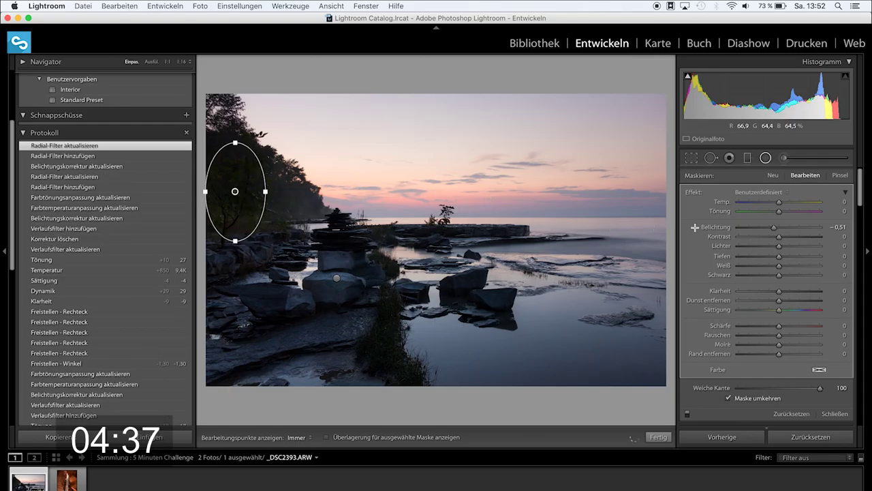
pyautogui.moveTo(784, 227); pyautogui.dragTo(790, 230)
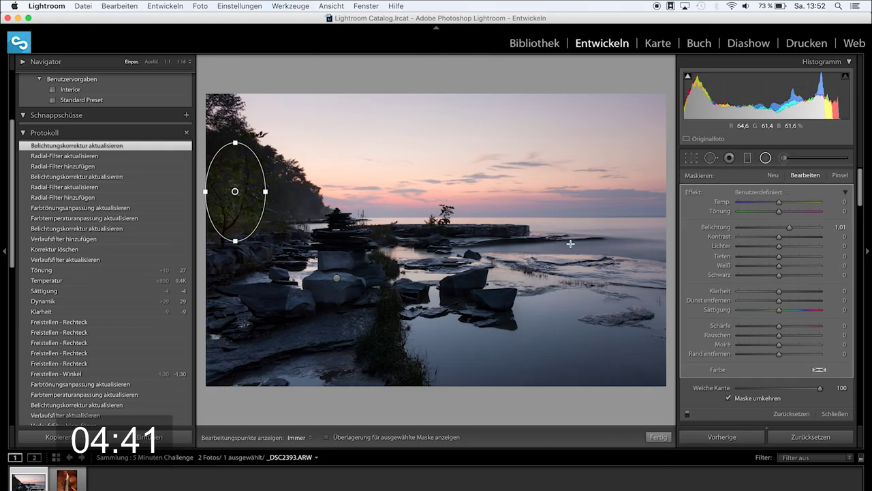
pyautogui.moveTo(459, 281); pyautogui.dragTo(516, 315)
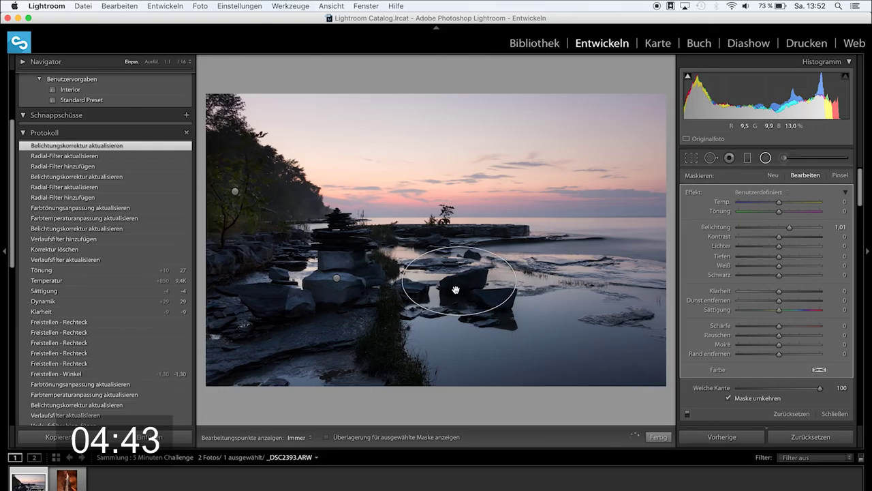
pyautogui.moveTo(461, 280); pyautogui.dragTo(485, 289)
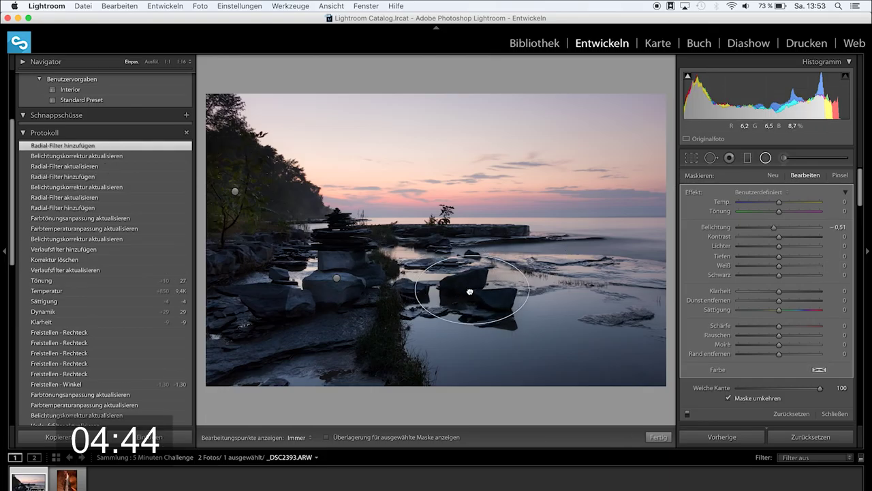
pyautogui.click(791, 228)
pyautogui.moveTo(791, 229); pyautogui.dragTo(788, 231)
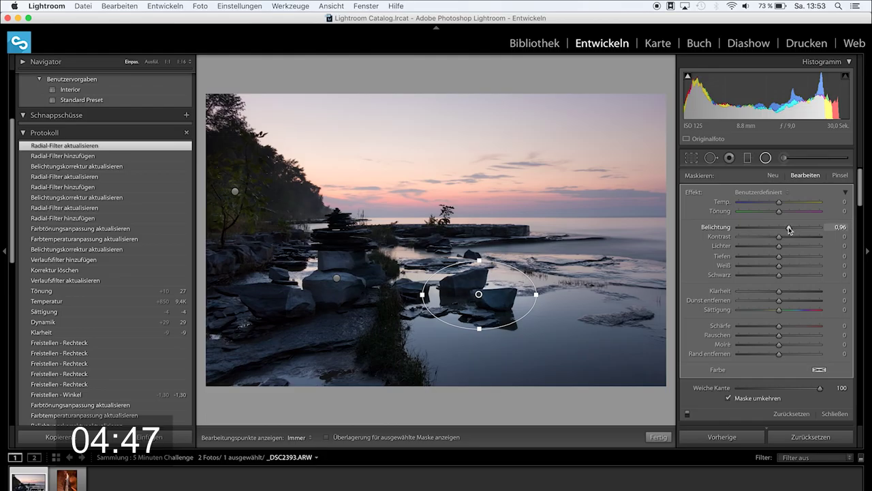
# Finish the radial filters and raise the sharpening amount to 80
pyautogui.click(658, 436)
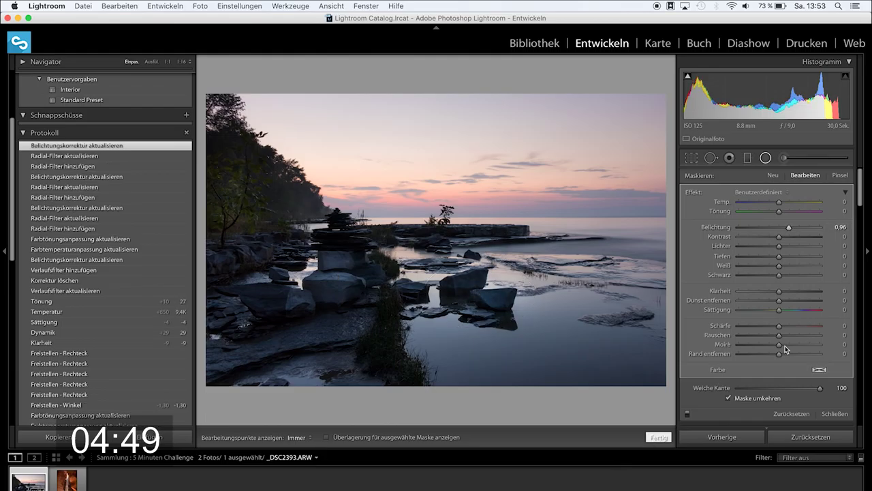
pyautogui.scroll(-5, 788, 306)
pyautogui.scroll(-5, 788, 306)
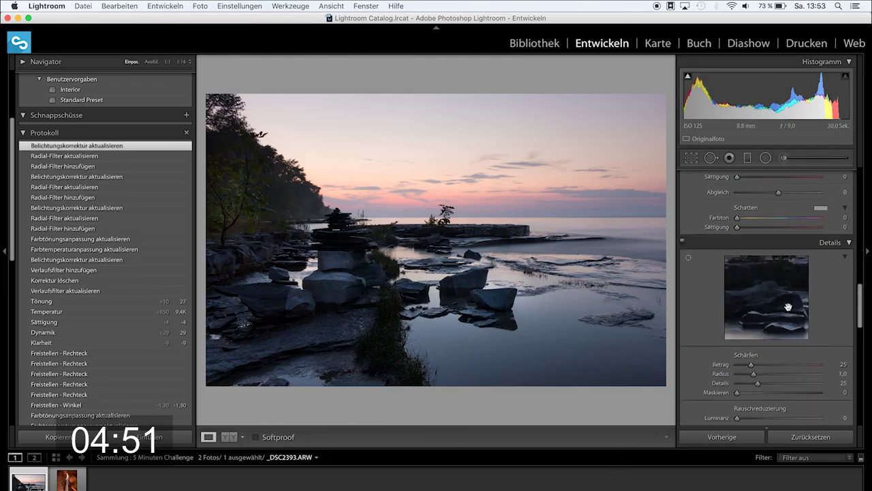
pyautogui.scroll(-3, 788, 306)
pyautogui.moveTo(762, 246); pyautogui.dragTo(781, 244)
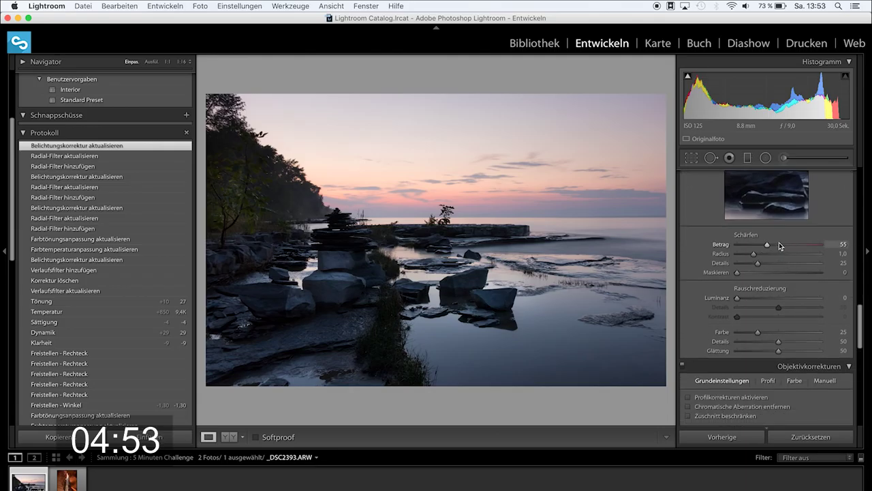
# Try lens profile corrections, then leave them disabled and review the panels
pyautogui.click(715, 398)
pyautogui.click(715, 398)
pyautogui.scroll(1, 781, 272)
pyautogui.scroll(3, 780, 272)
pyautogui.scroll(3, 781, 273)
pyautogui.scroll(3, 780, 273)
pyautogui.scroll(2, 781, 272)
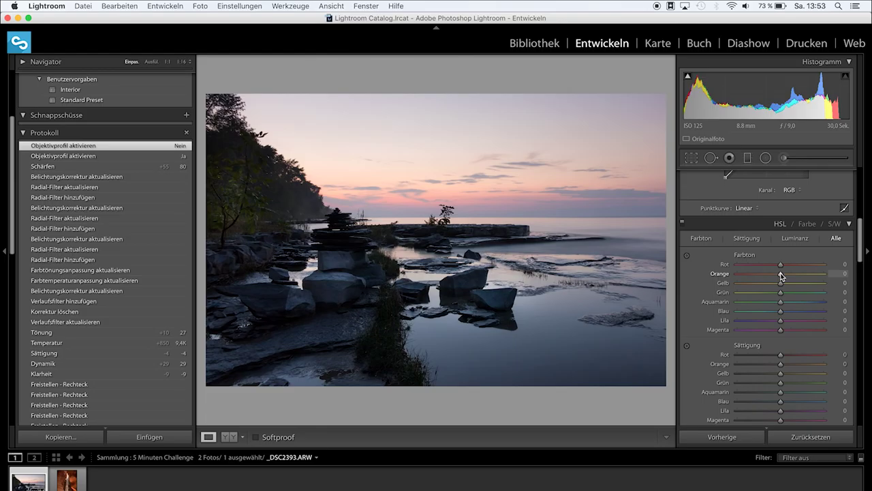
pyautogui.scroll(-3, 782, 275)
pyautogui.scroll(-3, 781, 272)
pyautogui.scroll(-3, 784, 266)
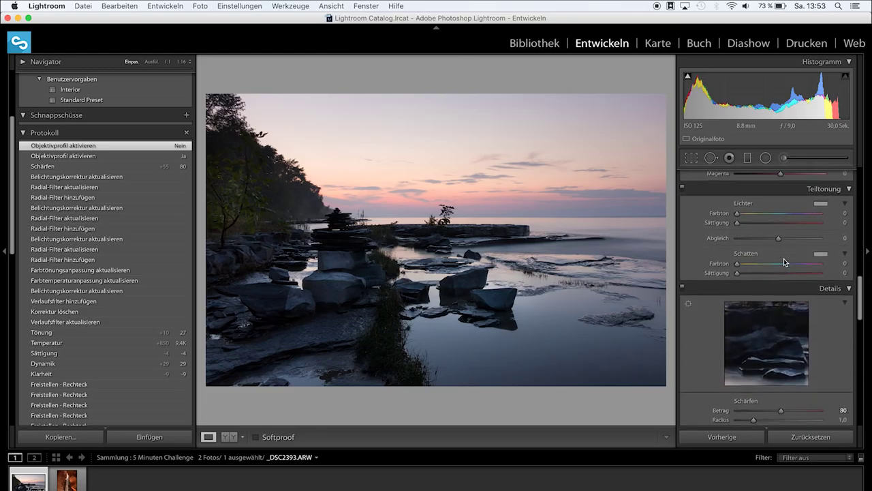
pyautogui.scroll(-3, 783, 258)
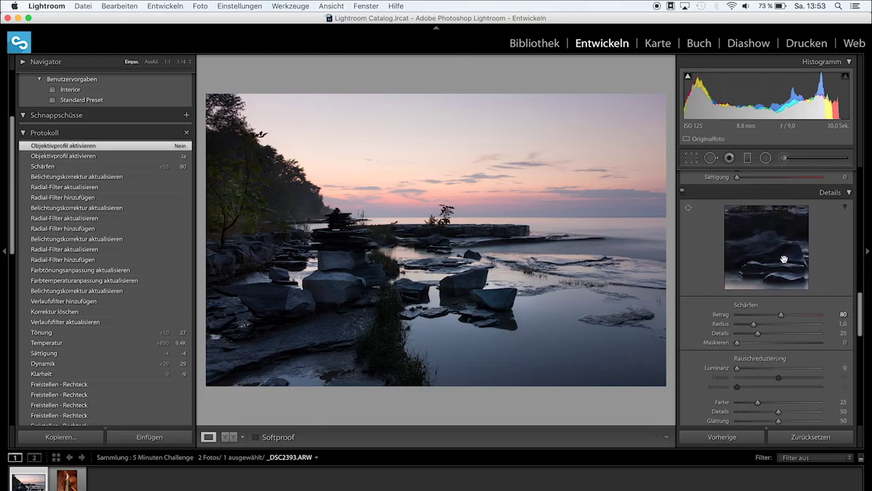
pyautogui.scroll(-10, 88, 286)
pyautogui.scroll(2, 89, 300)
pyautogui.scroll(2, 88, 307)
pyautogui.scroll(2, 86, 312)
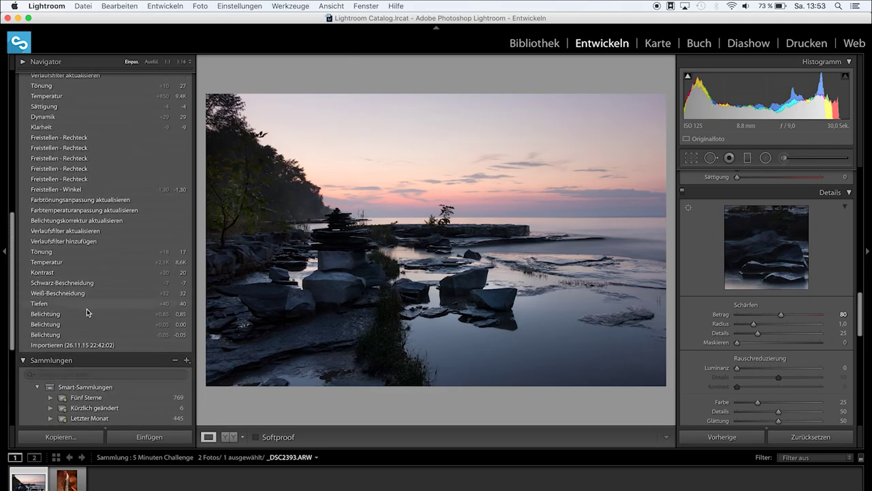
pyautogui.click(75, 346)
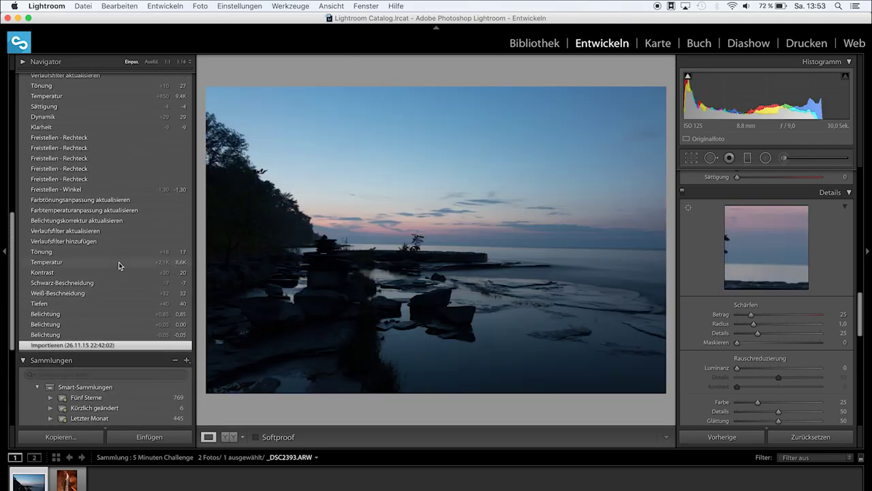
pyautogui.scroll(5, 118, 262)
pyautogui.scroll(5, 119, 261)
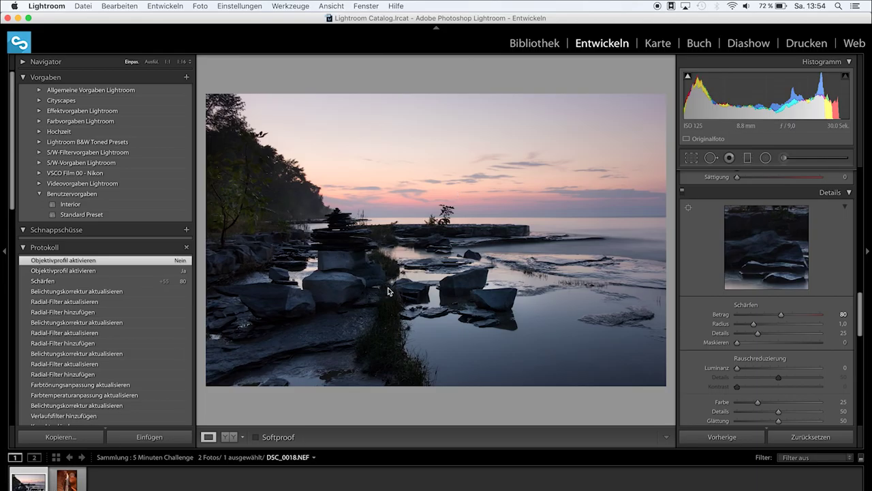
# Open the canyon light-beam photo DSC_0018.NEF in the Develop module
pyautogui.click(67, 481)
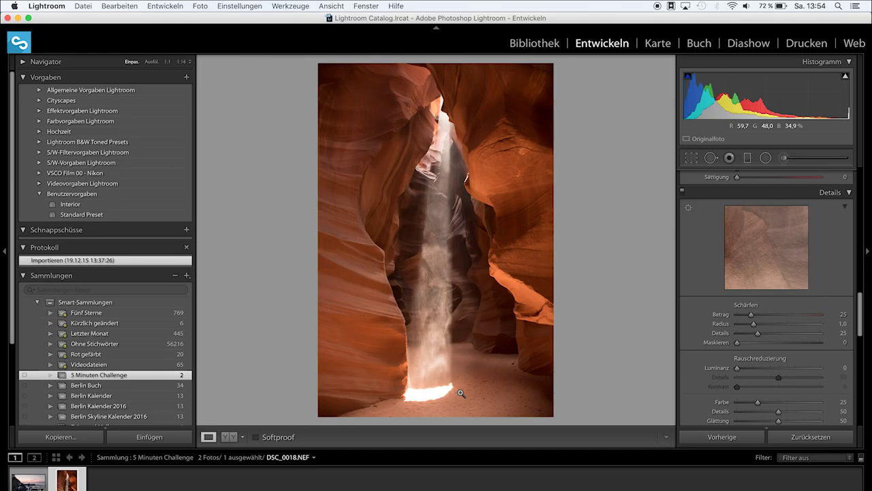
pyautogui.scroll(5, 800, 300)
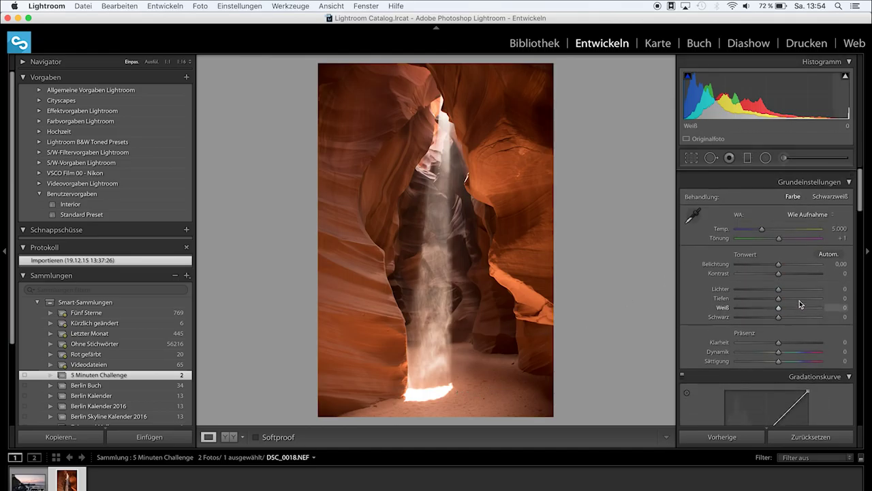
pyautogui.scroll(-1, 800, 301)
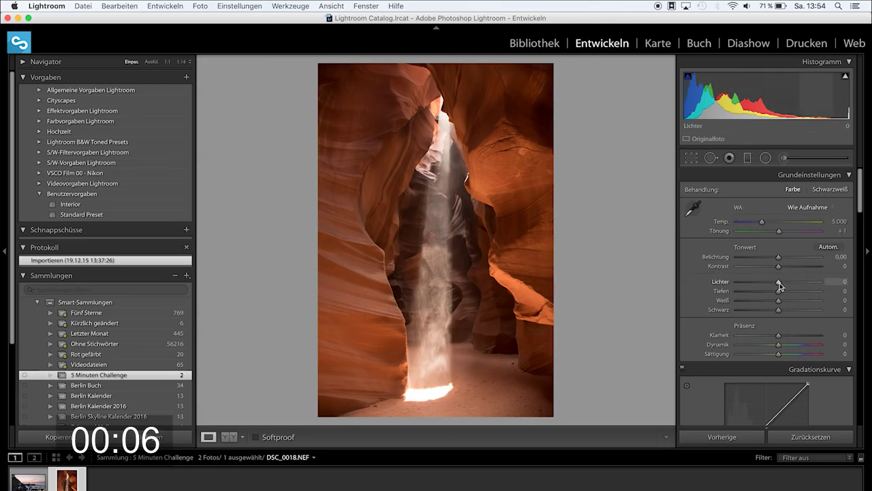
# Set the canyon photo's highlights to −23 and shadows to +23
pyautogui.moveTo(780, 282); pyautogui.dragTo(754, 281)
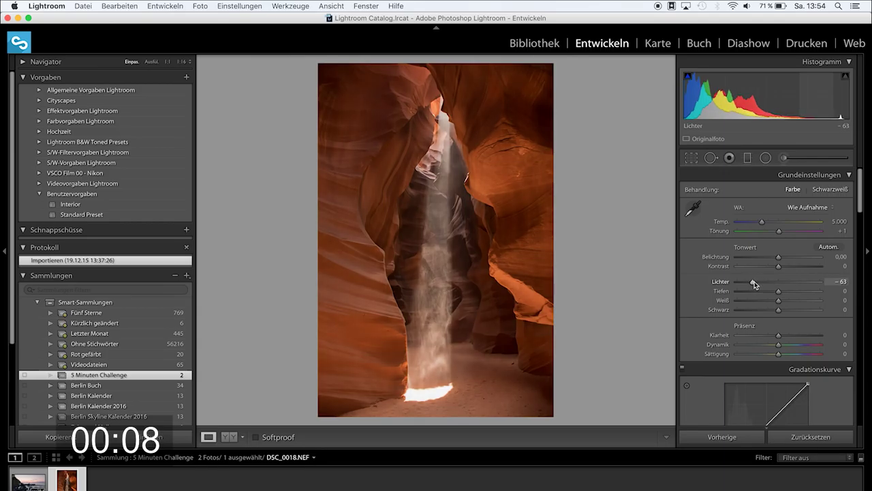
pyautogui.moveTo(754, 284)
pyautogui.mouseDown()
pyautogui.moveTo(730, 288)
pyautogui.moveTo(756, 281)
pyautogui.moveTo(742, 286)
pyautogui.mouseUp()
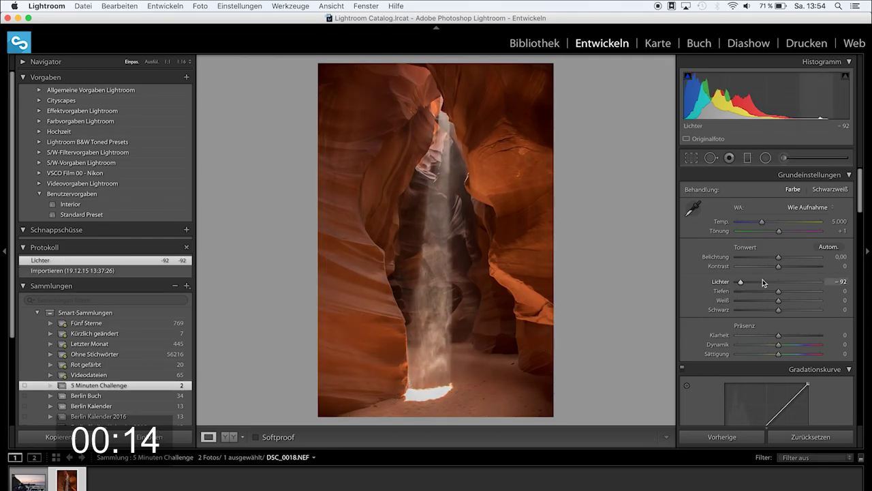
pyautogui.moveTo(742, 287); pyautogui.dragTo(781, 285)
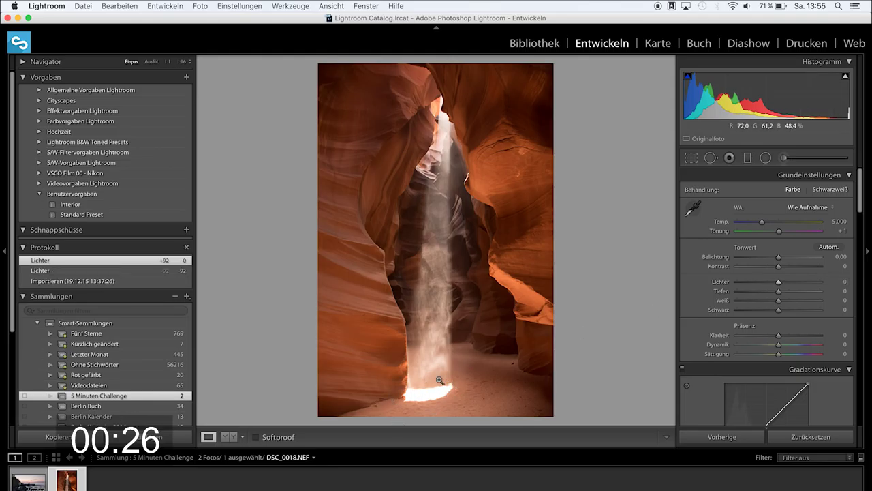
pyautogui.moveTo(780, 293)
pyautogui.mouseDown()
pyautogui.moveTo(791, 294)
pyautogui.moveTo(796, 266)
pyautogui.mouseUp()
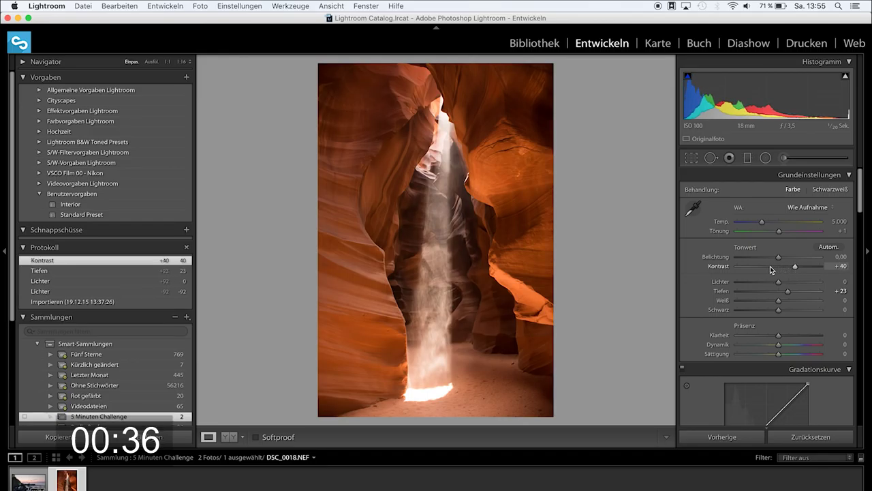
pyautogui.moveTo(778, 282); pyautogui.dragTo(769, 283)
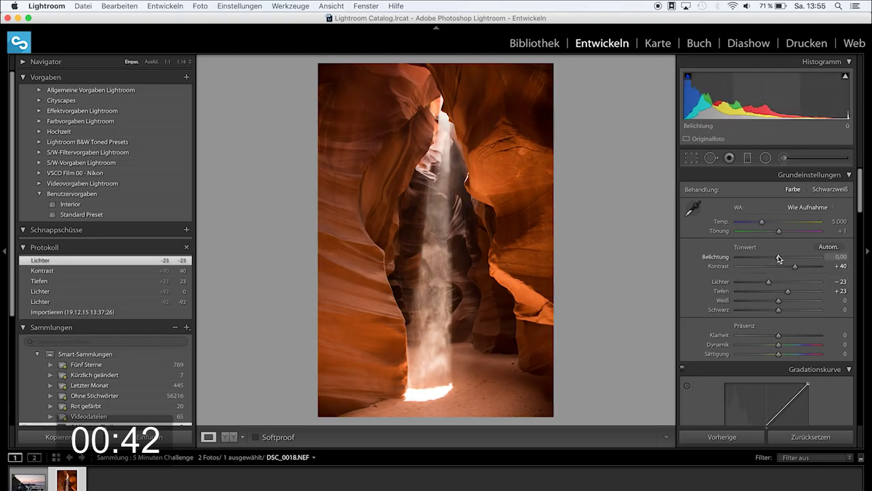
# Set exposure to +0,75 and blacks to −16, and cool temperature to 3.909
pyautogui.moveTo(778, 256); pyautogui.dragTo(784, 256)
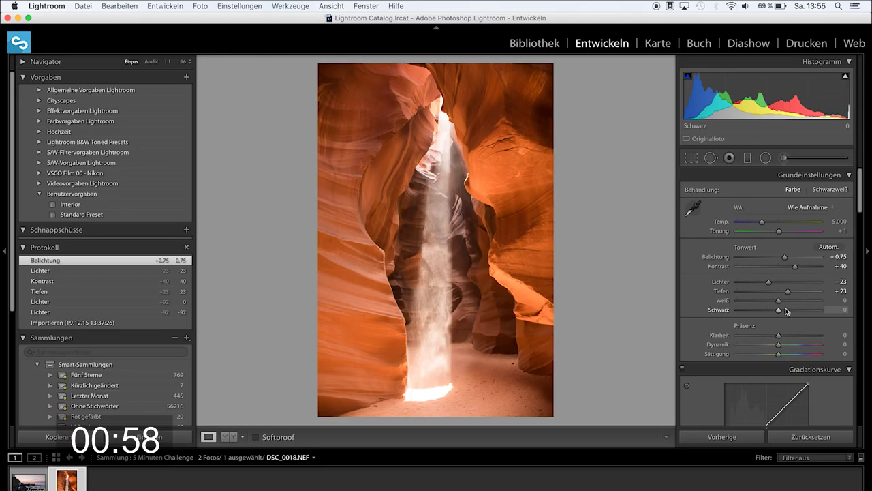
pyautogui.press('alt')
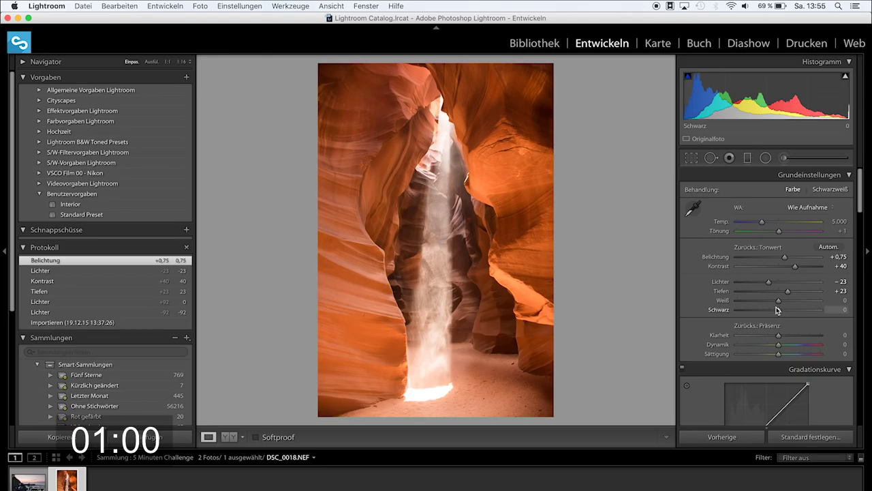
pyautogui.moveTo(778, 310); pyautogui.dragTo(771, 313)
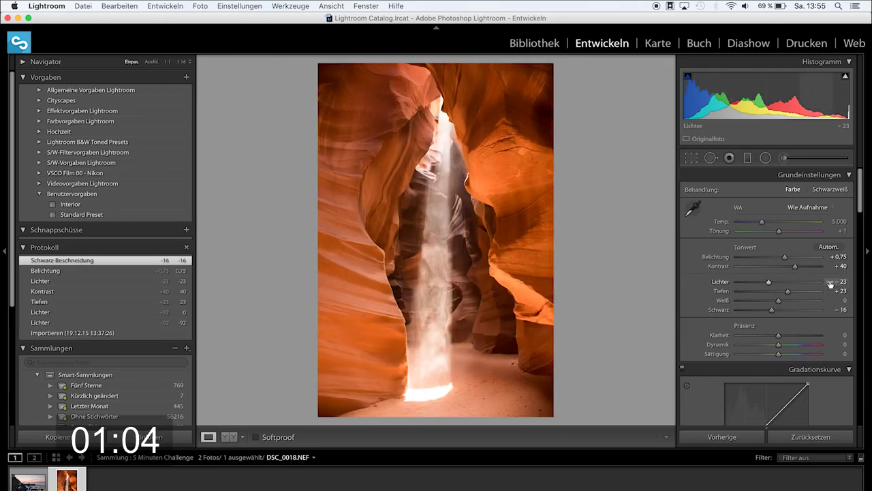
pyautogui.moveTo(762, 225); pyautogui.dragTo(754, 227)
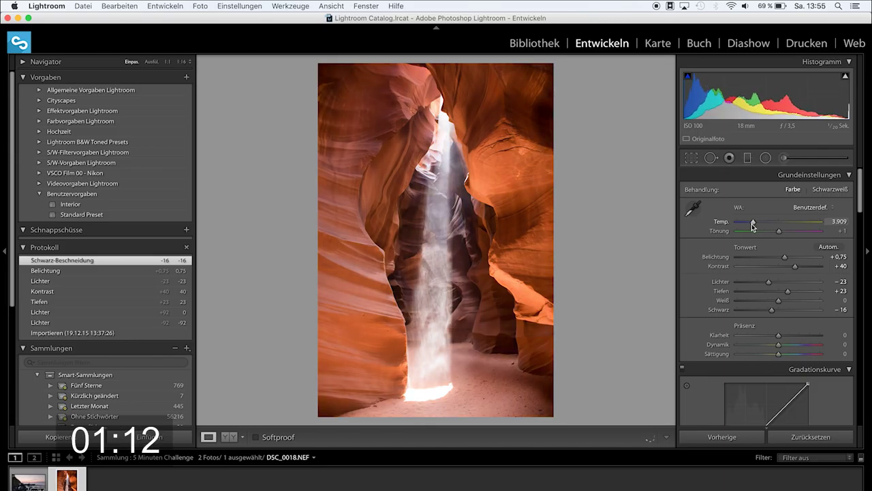
# Fine-tune the canyon photo's white balance to temperature 4.457 and tint +11
pyautogui.moveTo(753, 226); pyautogui.dragTo(758, 226)
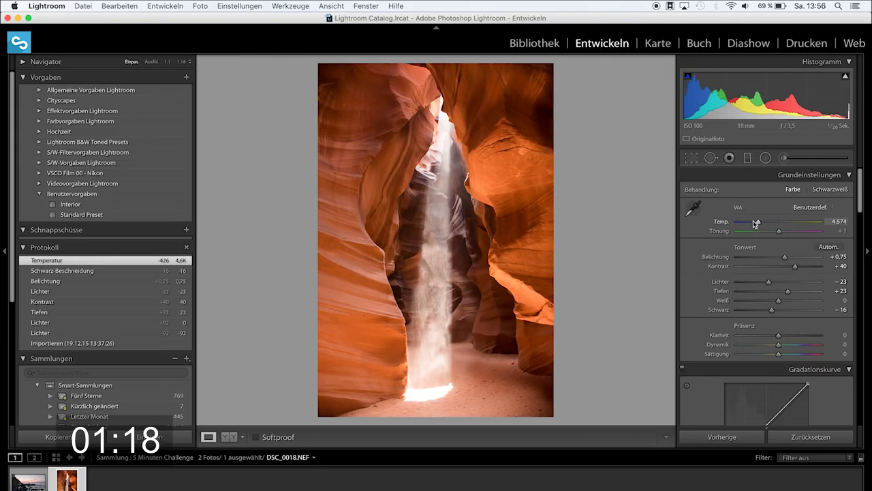
pyautogui.moveTo(759, 224); pyautogui.dragTo(782, 231)
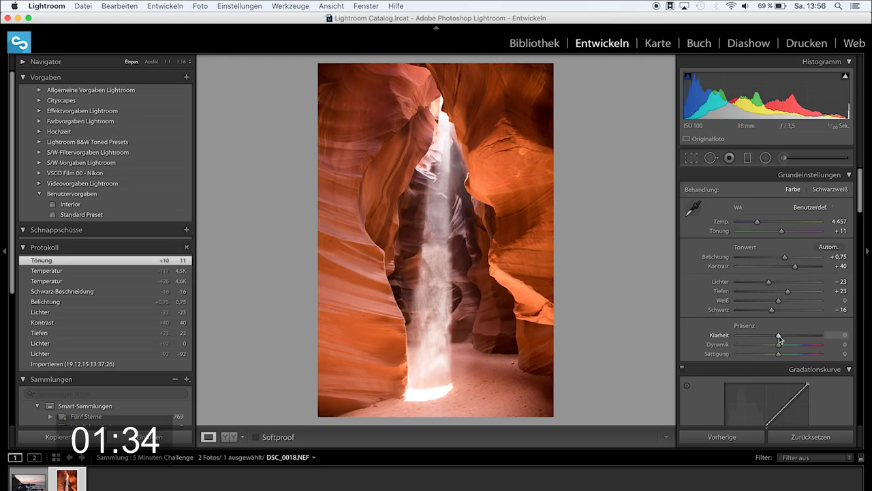
# Set Klarheit to +20, Dynamik to +13 and Sättigung to −3 in the Präsenz section
pyautogui.moveTo(780, 335)
pyautogui.mouseDown()
pyautogui.moveTo(801, 334)
pyautogui.moveTo(768, 335)
pyautogui.moveTo(796, 334)
pyautogui.moveTo(788, 336)
pyautogui.mouseUp()
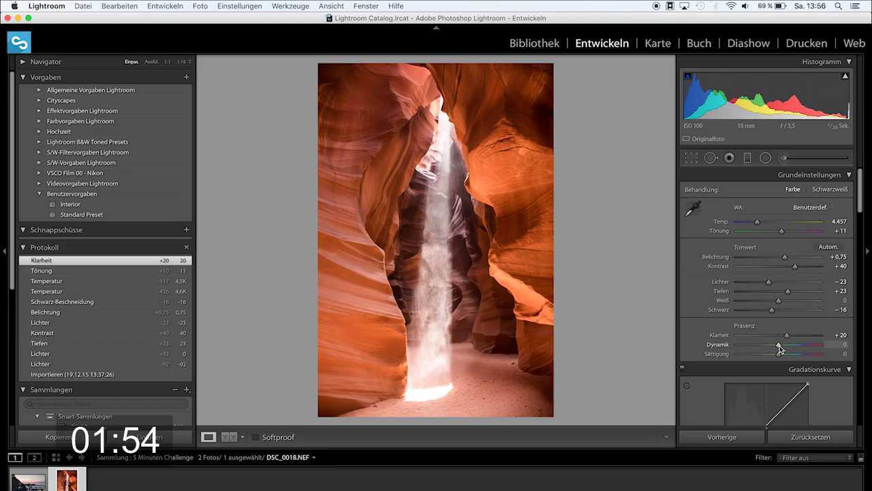
pyautogui.moveTo(787, 348); pyautogui.dragTo(777, 355)
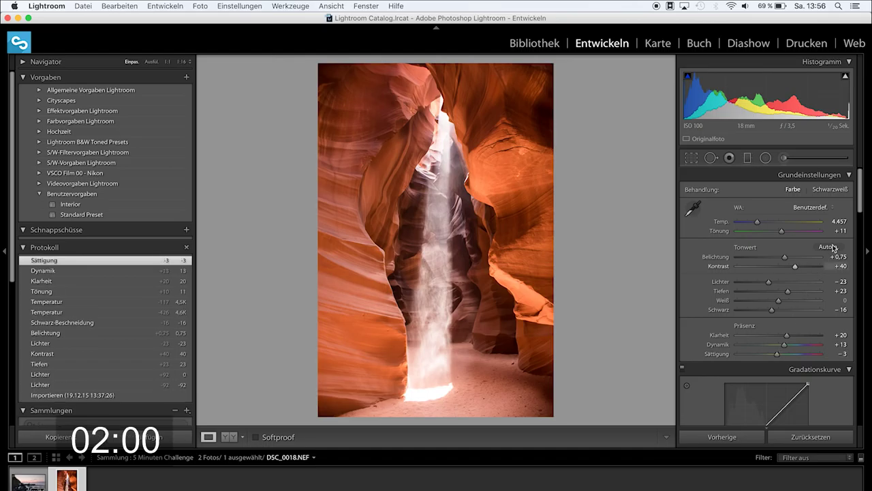
# Set Details sharpening amount to 79 with Maskieren edge masking at 27
pyautogui.scroll(-3, 767, 273)
pyautogui.scroll(-3, 767, 273)
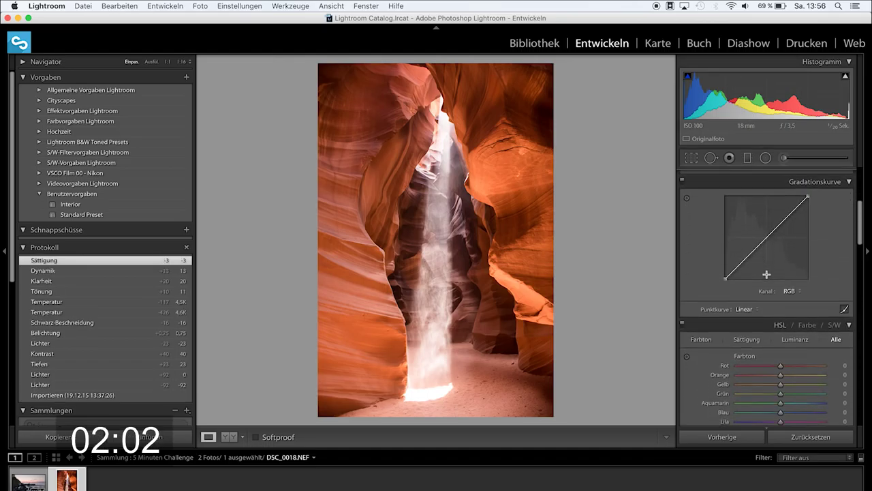
pyautogui.scroll(-3, 767, 273)
pyautogui.scroll(-5, 767, 274)
pyautogui.scroll(-5, 767, 274)
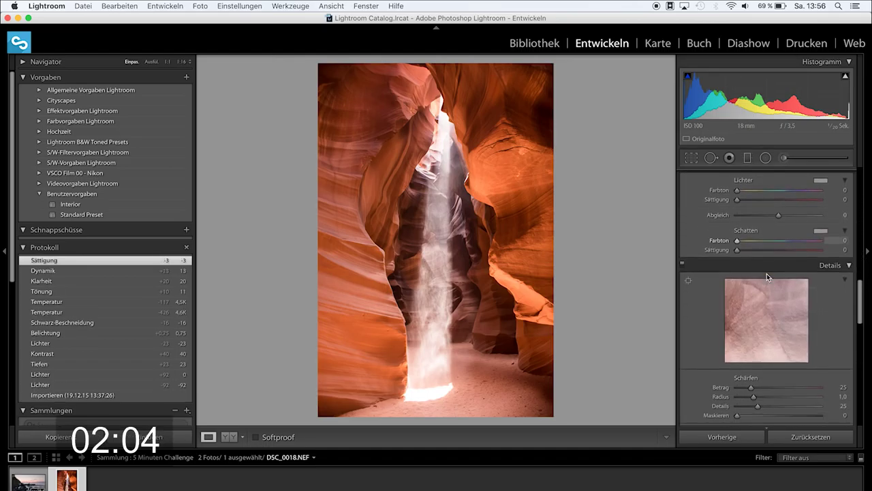
pyautogui.scroll(-2, 767, 274)
pyautogui.moveTo(751, 380); pyautogui.dragTo(782, 381)
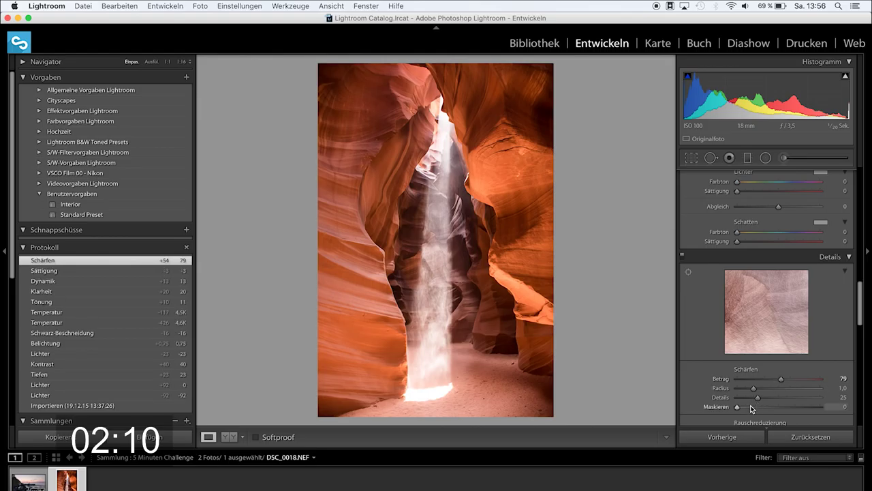
pyautogui.press('alt')
pyautogui.moveTo(737, 407); pyautogui.dragTo(763, 407)
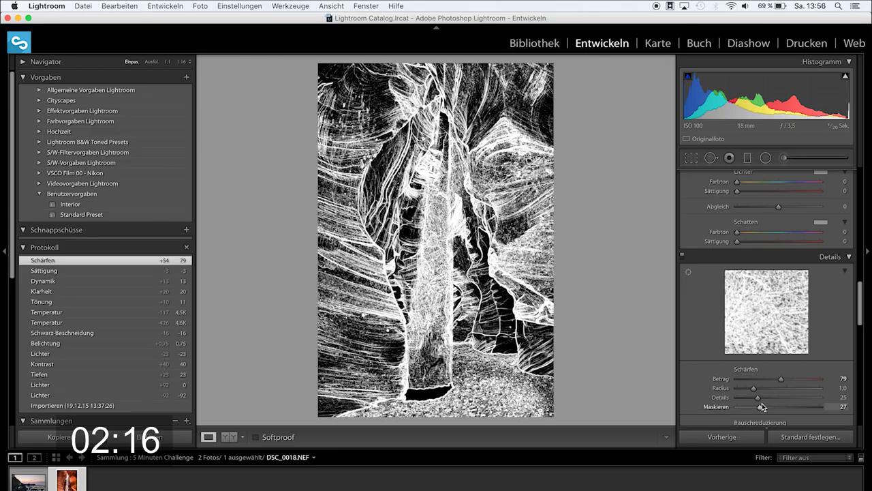
pyautogui.moveTo(763, 407); pyautogui.dragTo(760, 407)
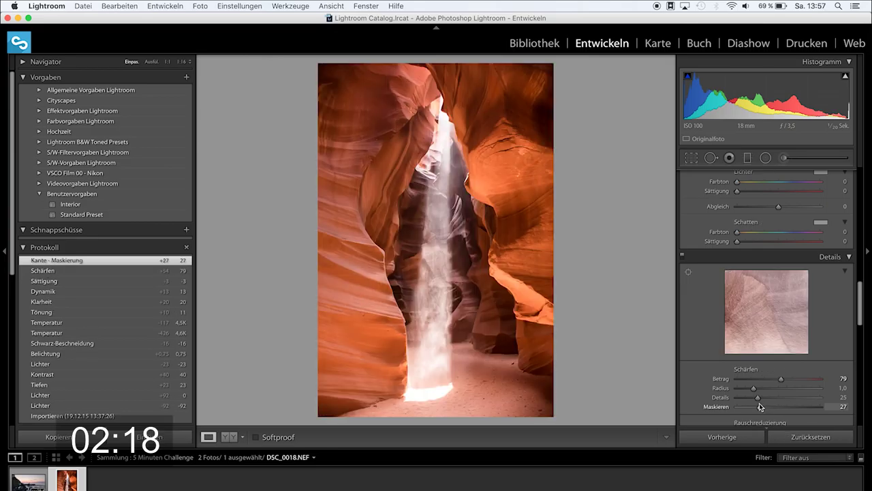
# Enable lens profile corrections (Profilkorrekturen aktivieren)
pyautogui.scroll(-5, 756, 385)
pyautogui.scroll(-1, 754, 382)
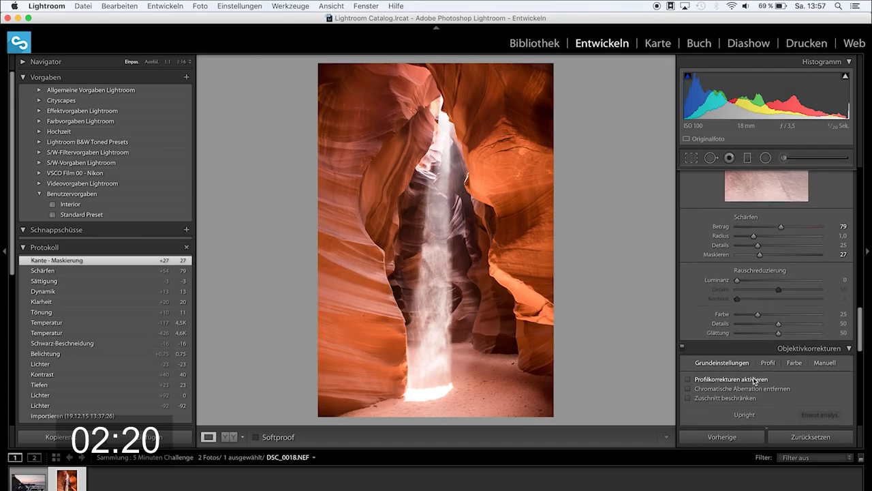
pyautogui.click(746, 383)
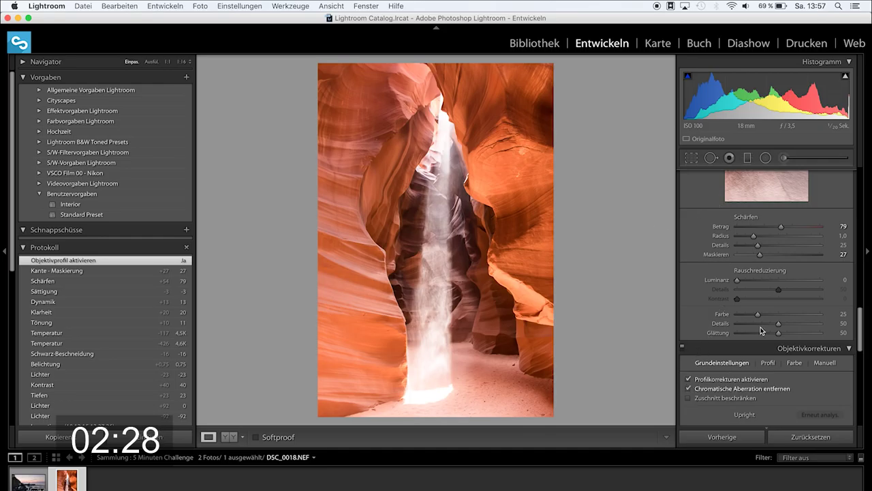
# Ease the Grundeinstellungen exposure (Belichtung) back to +0.40
pyautogui.scroll(5, 784, 307)
pyautogui.scroll(5, 812, 285)
pyautogui.scroll(3, 811, 285)
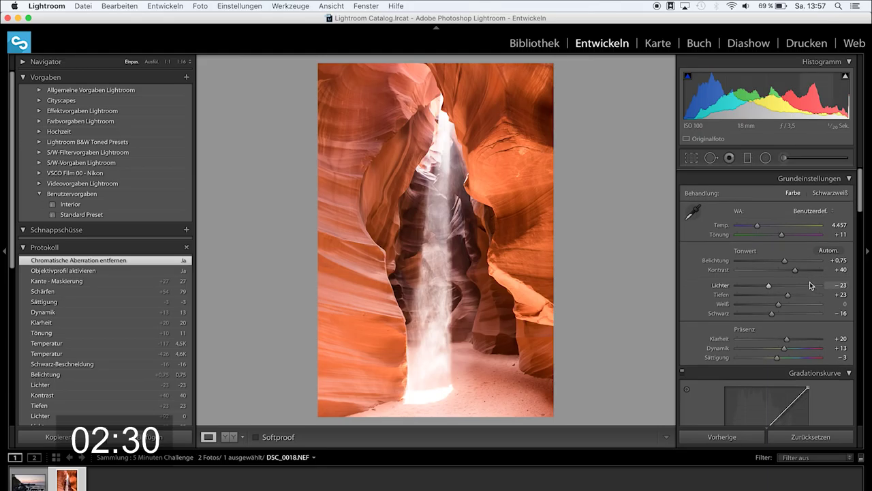
pyautogui.moveTo(785, 258); pyautogui.dragTo(782, 258)
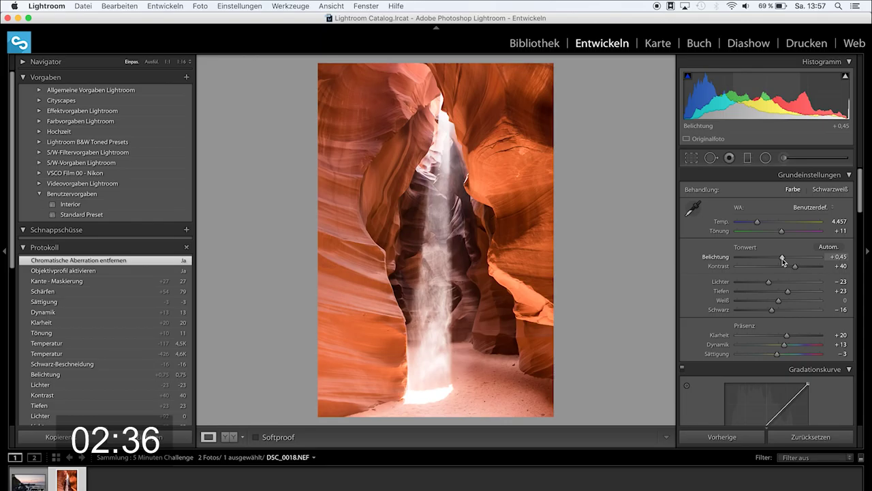
pyautogui.moveTo(782, 259); pyautogui.dragTo(781, 258)
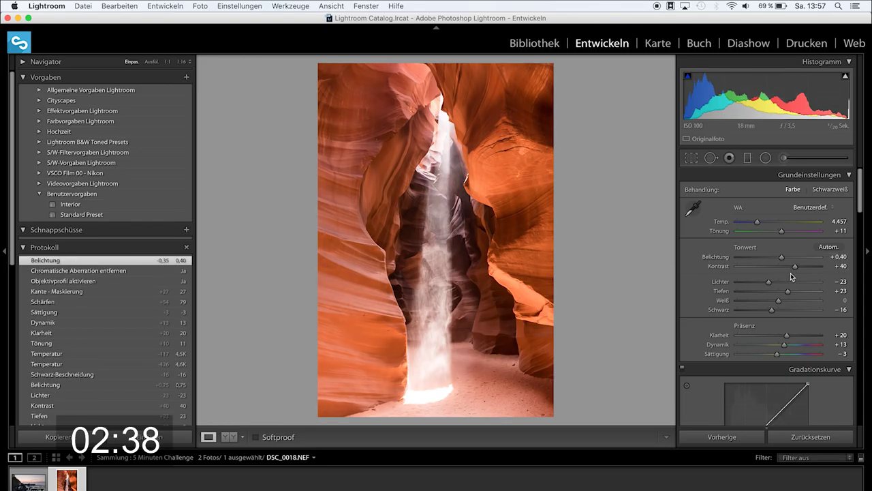
# Lower the HSL orange saturation to −9 to mute the canyon walls
pyautogui.scroll(-3, 791, 272)
pyautogui.scroll(-5, 790, 275)
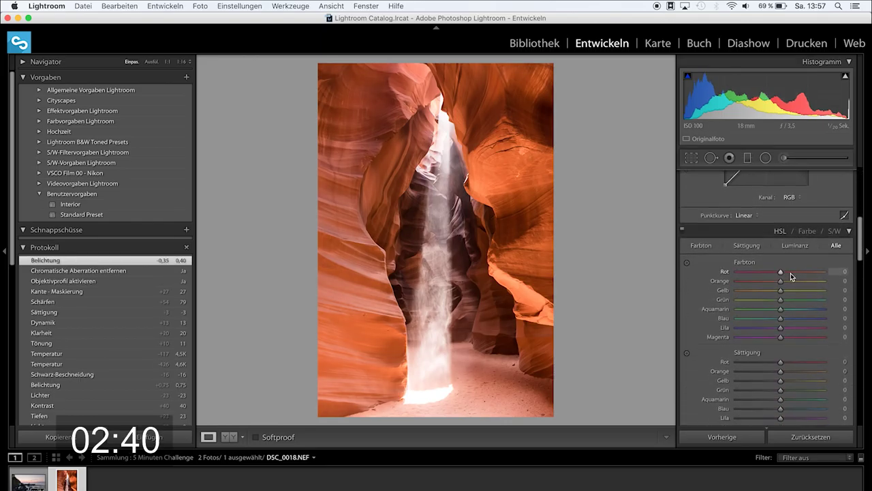
pyautogui.scroll(2, 790, 273)
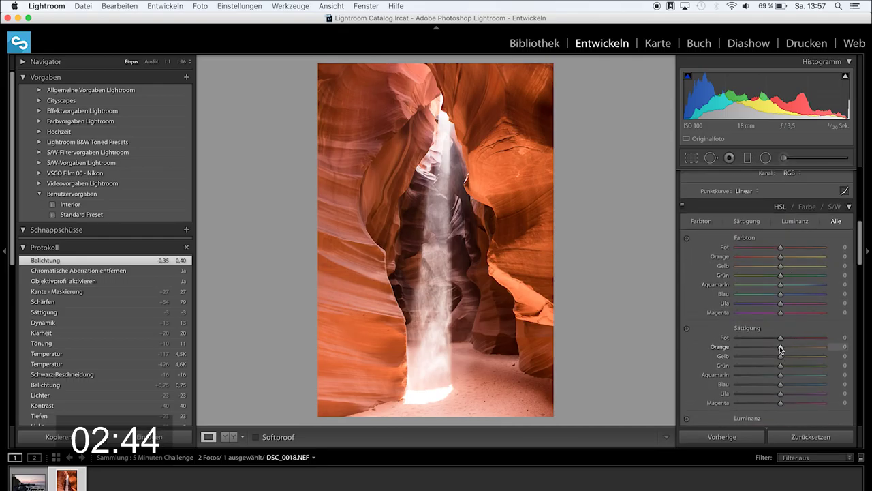
pyautogui.moveTo(782, 349); pyautogui.dragTo(777, 349)
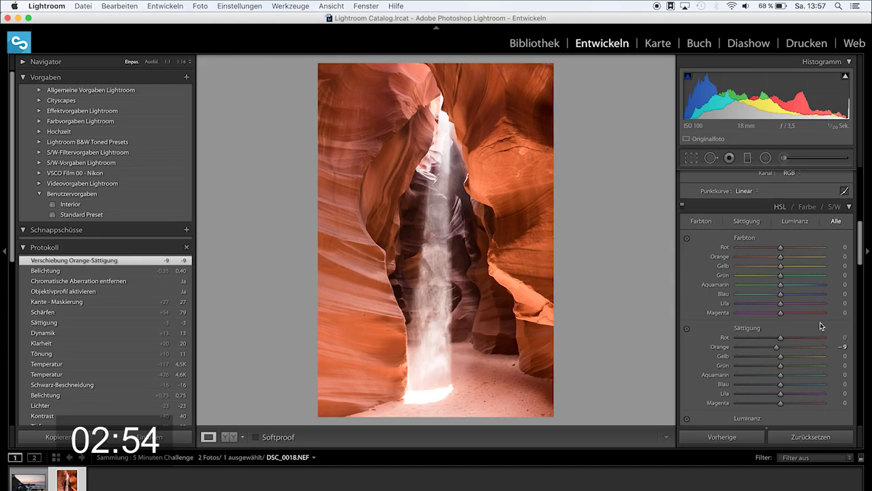
pyautogui.scroll(-2, 822, 326)
# Set the Vignettierung nach Freistellen amount to −15 in the Effekte panel
pyautogui.scroll(-4, 822, 326)
pyautogui.scroll(-4, 821, 326)
pyautogui.scroll(-3, 822, 326)
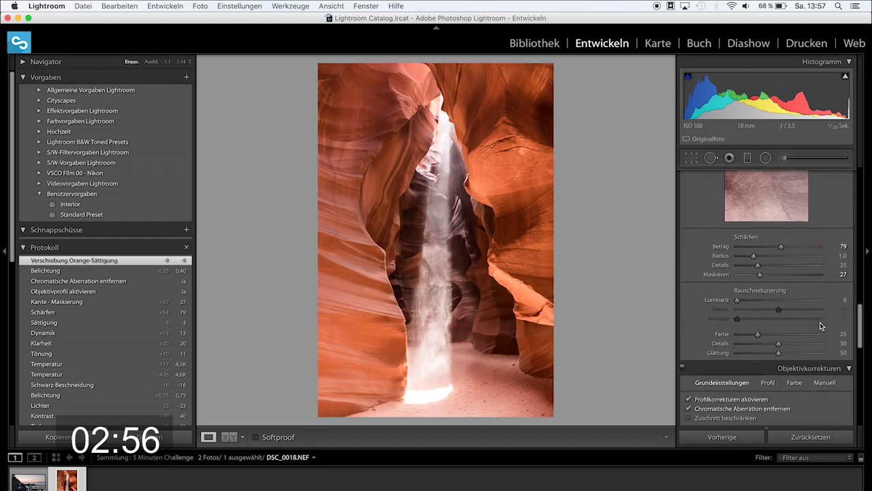
pyautogui.scroll(-3, 821, 326)
pyautogui.scroll(-3, 822, 326)
pyautogui.scroll(-2, 820, 327)
pyautogui.moveTo(778, 321); pyautogui.dragTo(773, 321)
pyautogui.moveTo(774, 321); pyautogui.dragTo(773, 322)
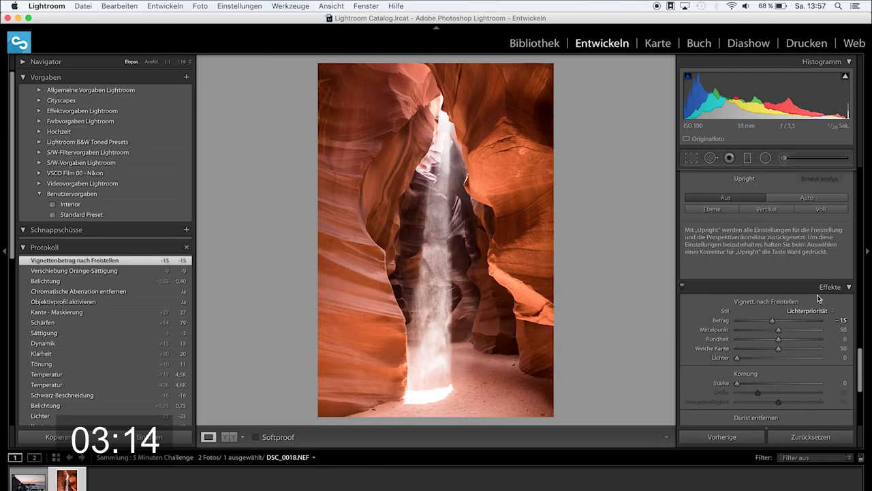
# Switch the Kamerakalibrierung profile to Camera Landscape
pyautogui.scroll(2, 818, 299)
pyautogui.scroll(-5, 819, 299)
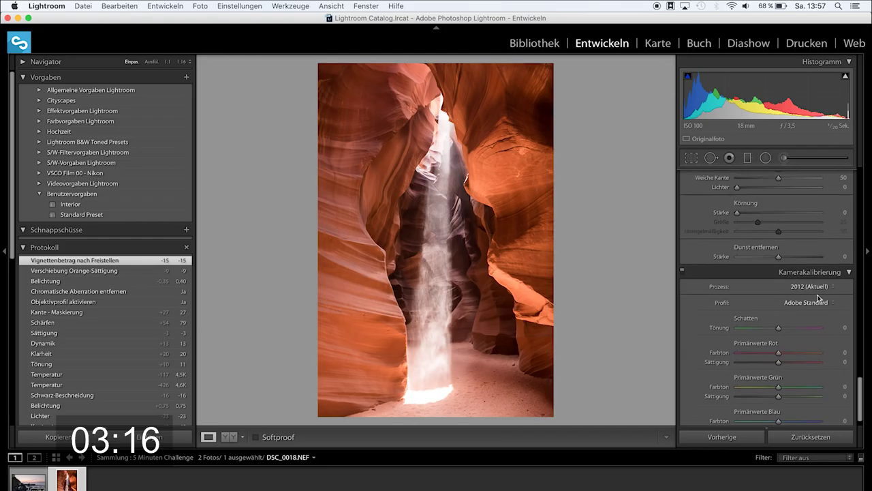
pyautogui.scroll(-1, 818, 298)
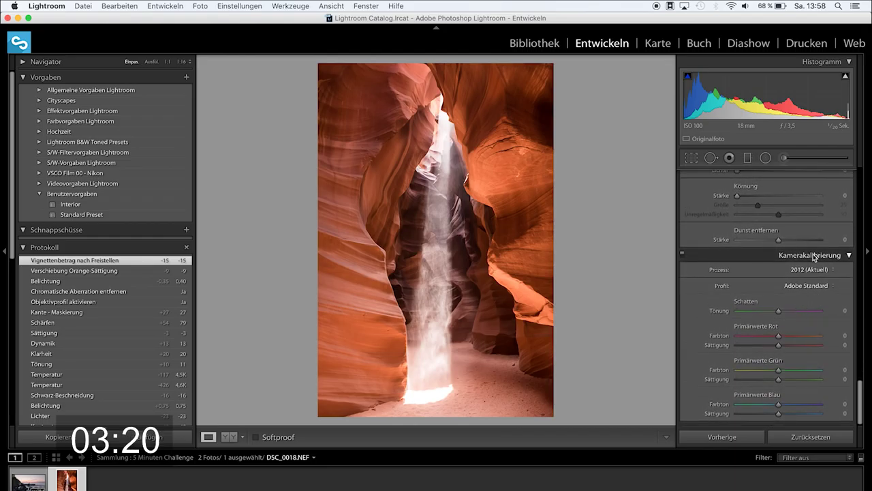
pyautogui.click(811, 289)
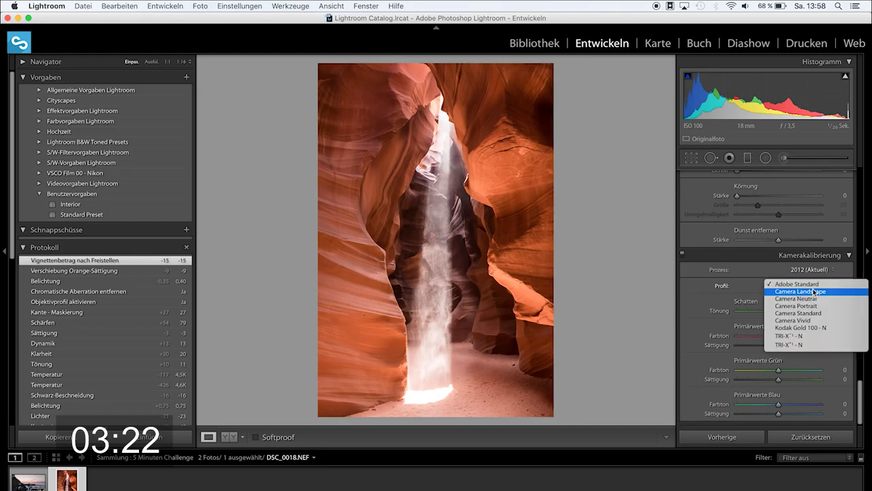
pyautogui.click(816, 292)
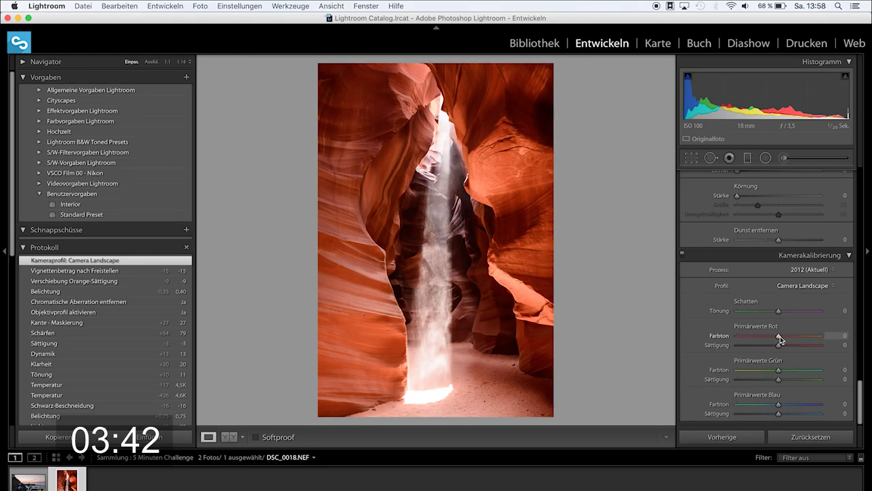
# Set the red primary hue to +5 and red primary saturation to −5
pyautogui.moveTo(780, 336)
pyautogui.mouseDown()
pyautogui.moveTo(789, 336)
pyautogui.moveTo(772, 338)
pyautogui.moveTo(783, 338)
pyautogui.mouseUp()
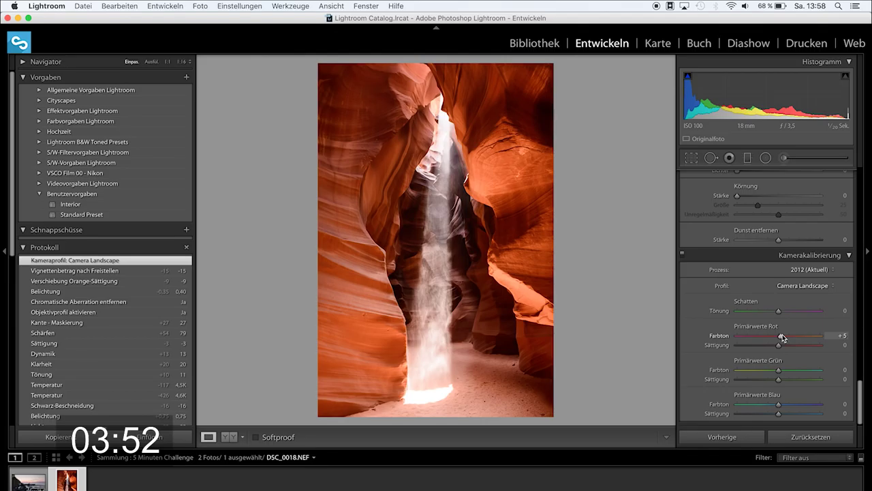
pyautogui.click(782, 337)
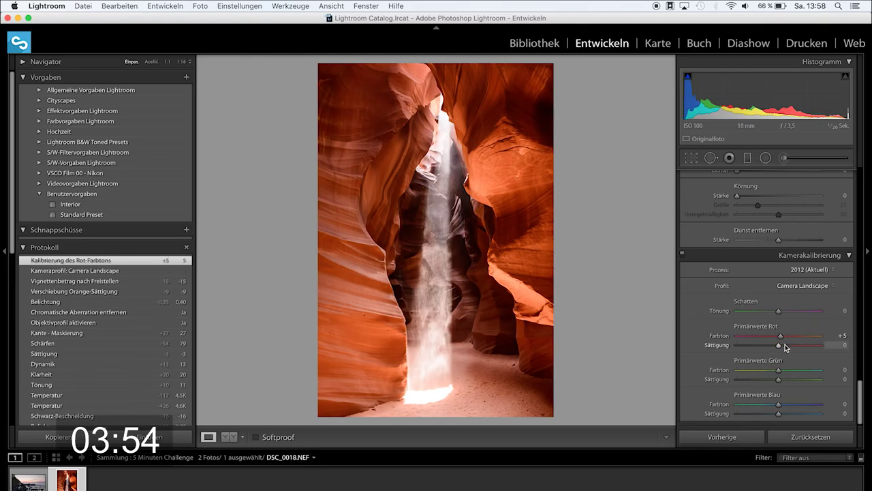
pyautogui.moveTo(779, 349); pyautogui.dragTo(778, 348)
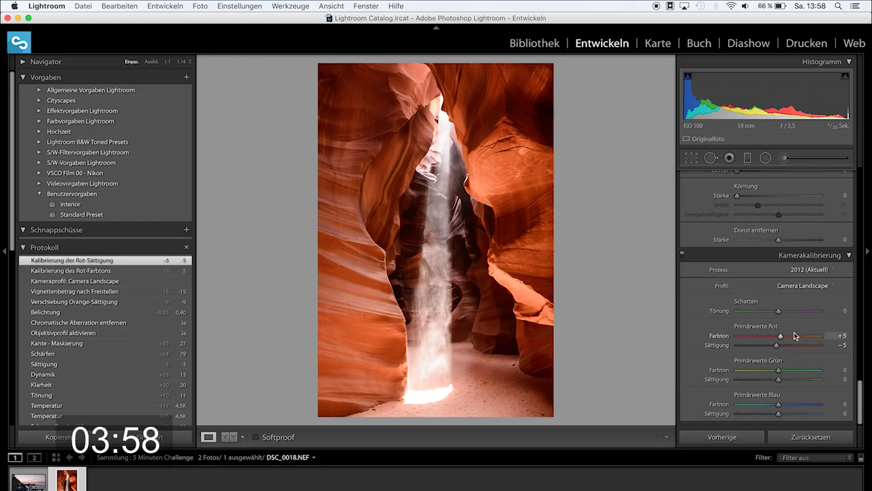
# Set the Dunst entfernen (Dehaze) strength to +10 in the Effekte panel
pyautogui.scroll(3, 769, 332)
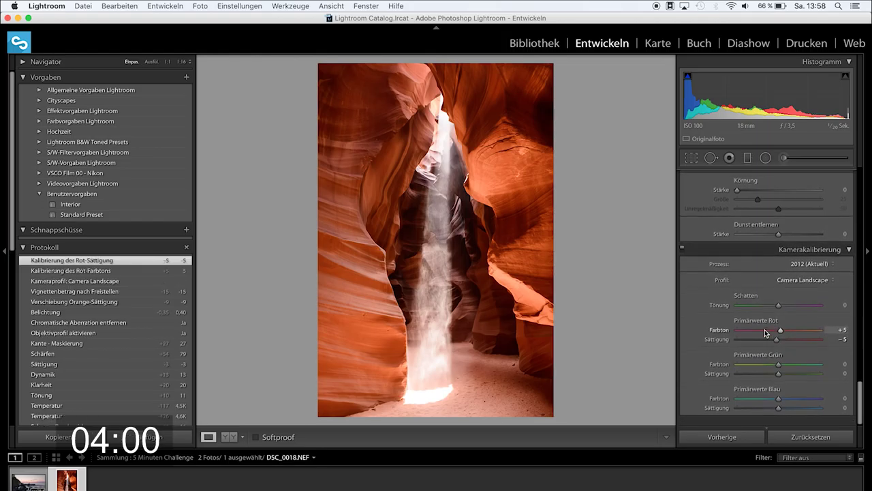
pyautogui.scroll(5, 765, 333)
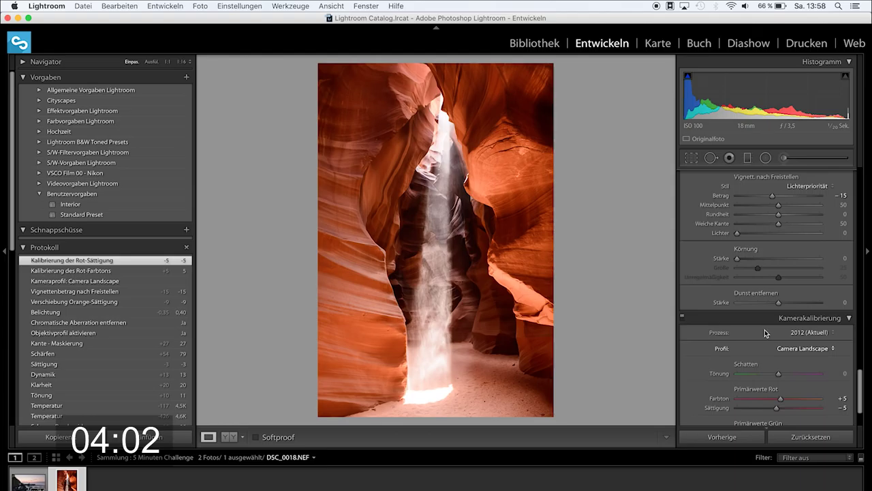
pyautogui.scroll(1, 765, 333)
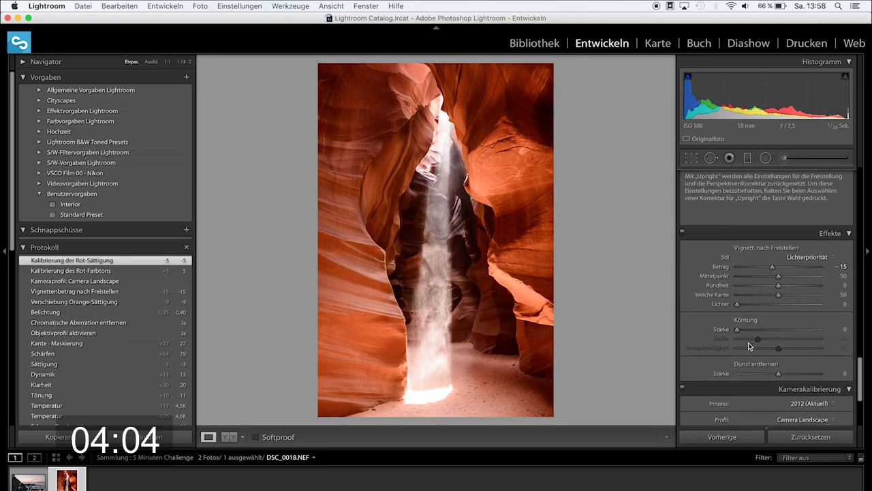
pyautogui.scroll(-1, 750, 344)
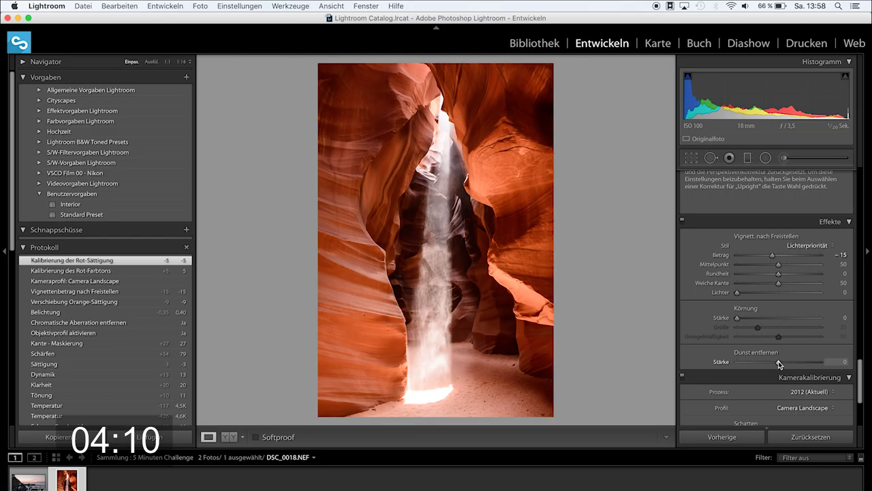
pyautogui.moveTo(779, 364); pyautogui.dragTo(782, 365)
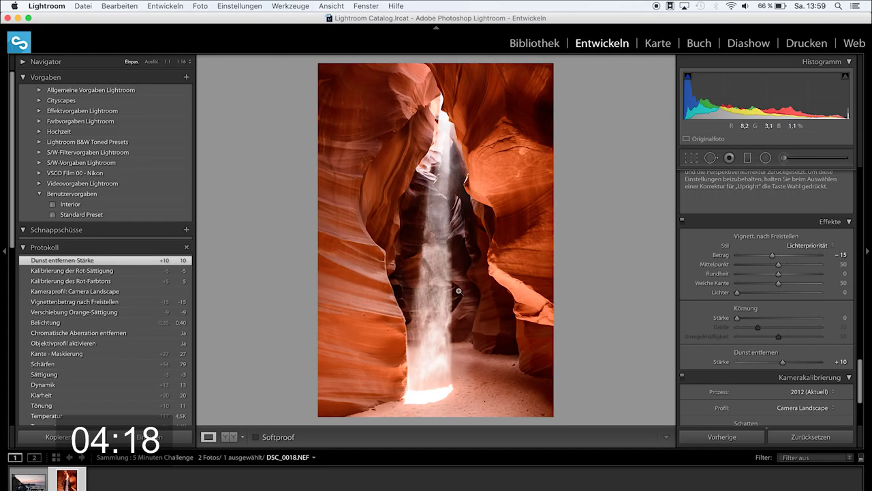
# In Teiltonung, set the shadow hue to 207 and shadow saturation to 13
pyautogui.scroll(3, 777, 312)
pyautogui.scroll(5, 777, 312)
pyautogui.scroll(3, 776, 311)
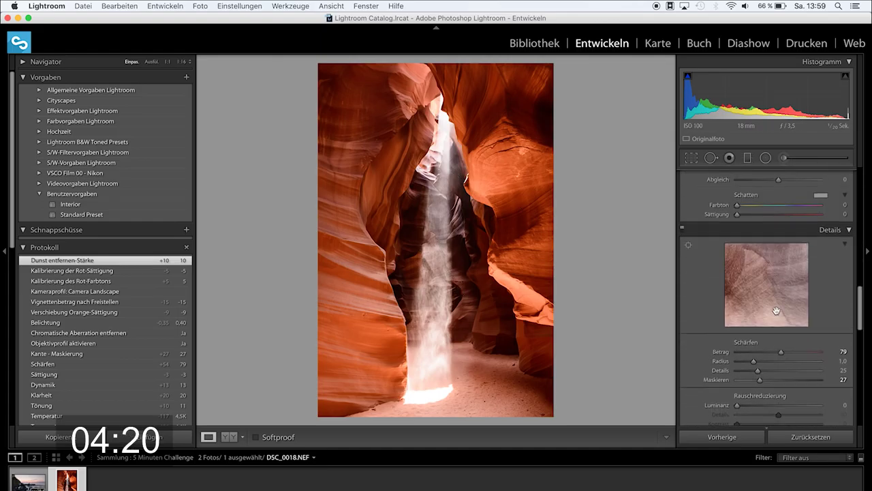
pyautogui.scroll(3, 777, 311)
pyautogui.scroll(3, 777, 311)
pyautogui.scroll(1, 777, 312)
pyautogui.scroll(3, 777, 314)
pyautogui.scroll(-2, 777, 312)
pyautogui.scroll(-5, 777, 312)
pyautogui.scroll(-3, 777, 312)
pyautogui.scroll(4, 777, 313)
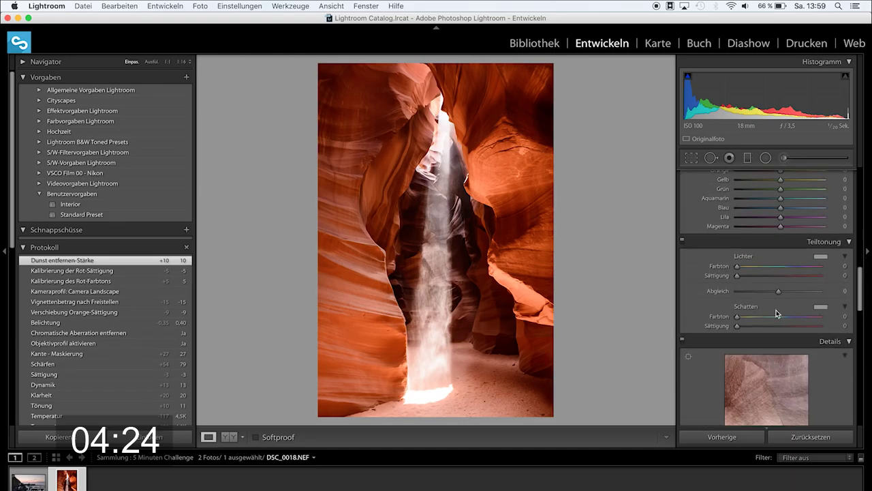
pyautogui.moveTo(738, 320)
pyautogui.mouseDown()
pyautogui.moveTo(789, 320)
pyautogui.moveTo(747, 329)
pyautogui.mouseUp()
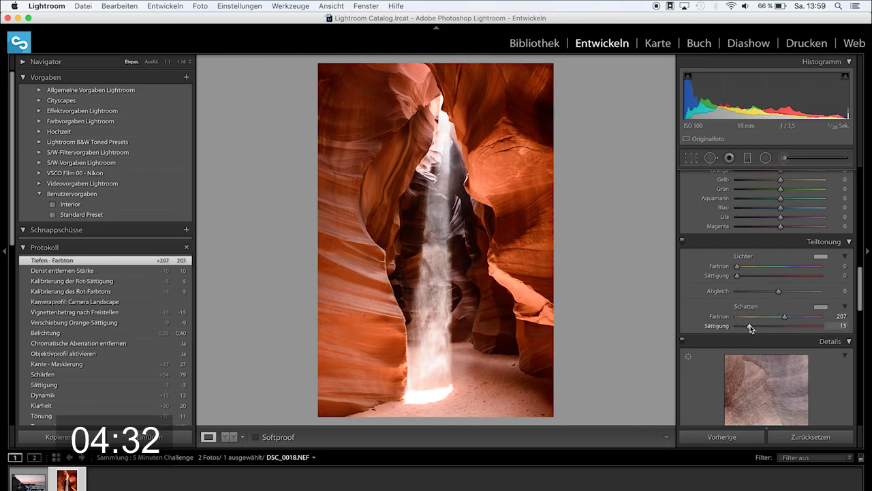
pyautogui.moveTo(760, 330); pyautogui.dragTo(750, 329)
pyautogui.moveTo(748, 328); pyautogui.dragTo(749, 327)
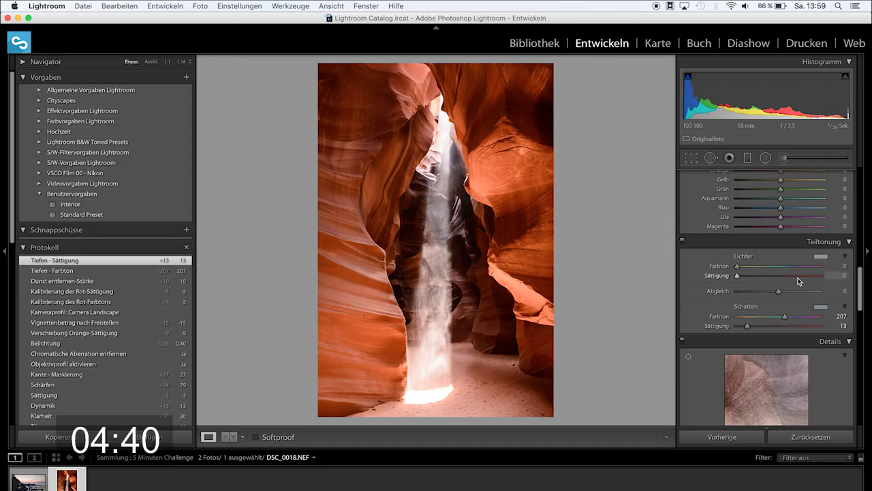
pyautogui.scroll(3, 799, 281)
pyautogui.scroll(3, 799, 280)
pyautogui.scroll(3, 799, 281)
pyautogui.scroll(3, 799, 280)
pyautogui.scroll(-2, 799, 281)
pyautogui.scroll(-1, 749, 383)
pyautogui.scroll(3, 751, 385)
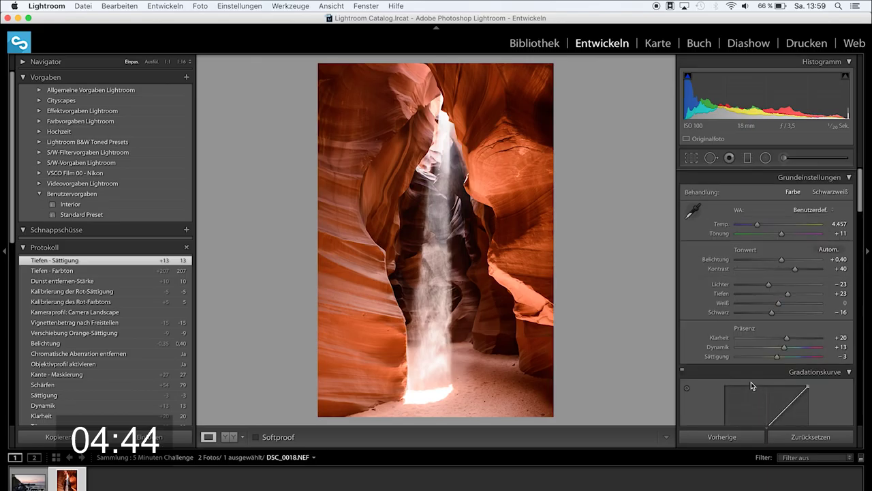
pyautogui.scroll(-1, 752, 385)
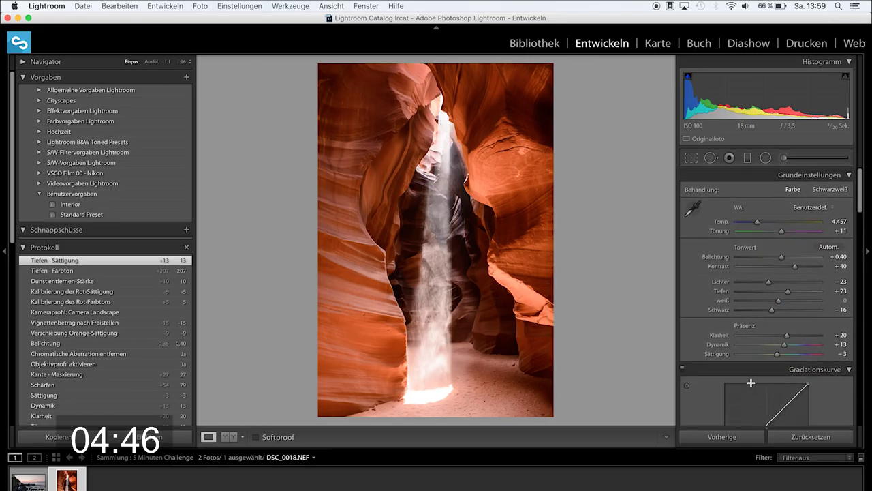
pyautogui.click(442, 119)
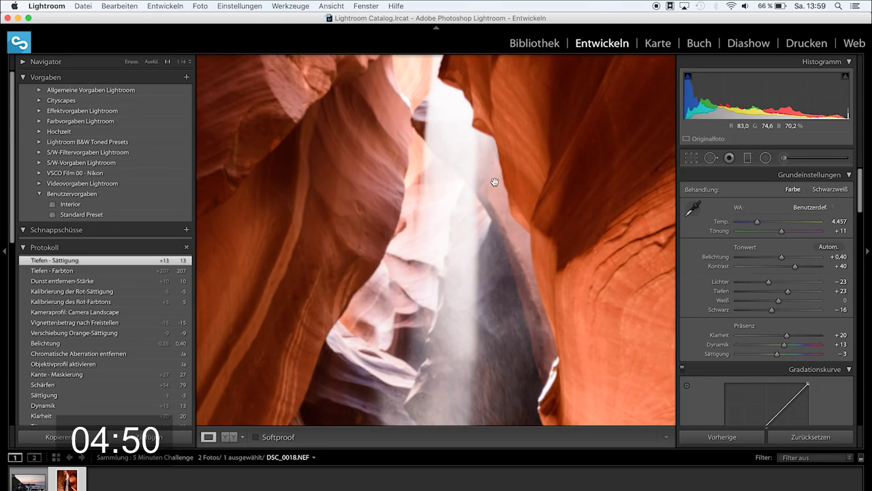
pyautogui.click(485, 258)
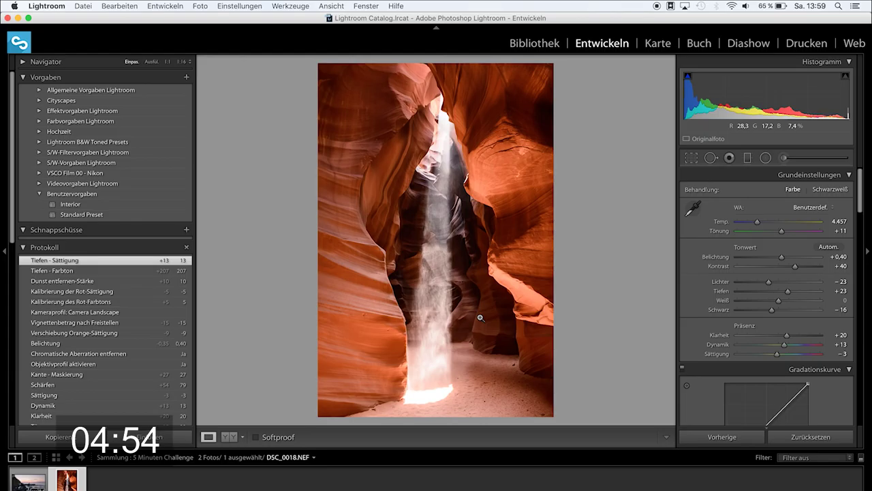
pyautogui.scroll(-1, 751, 284)
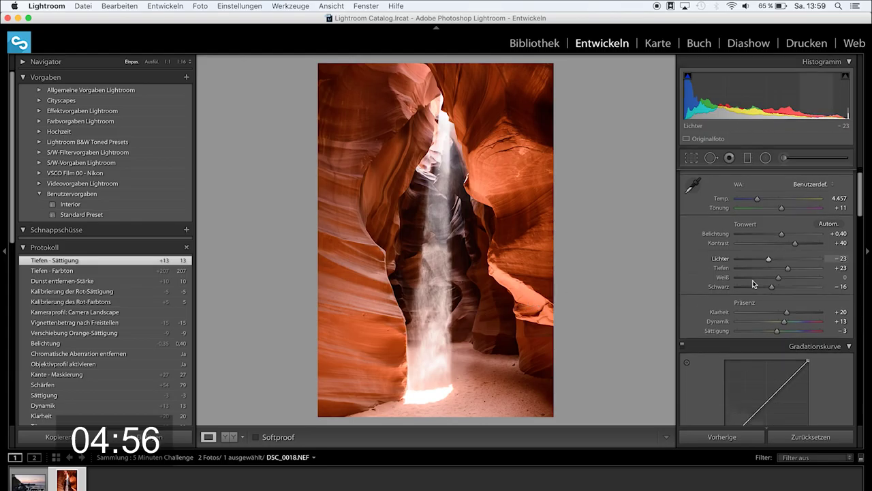
pyautogui.scroll(-5, 753, 284)
pyautogui.scroll(-2, 754, 284)
pyautogui.scroll(-2, 753, 284)
pyautogui.scroll(-3, 753, 284)
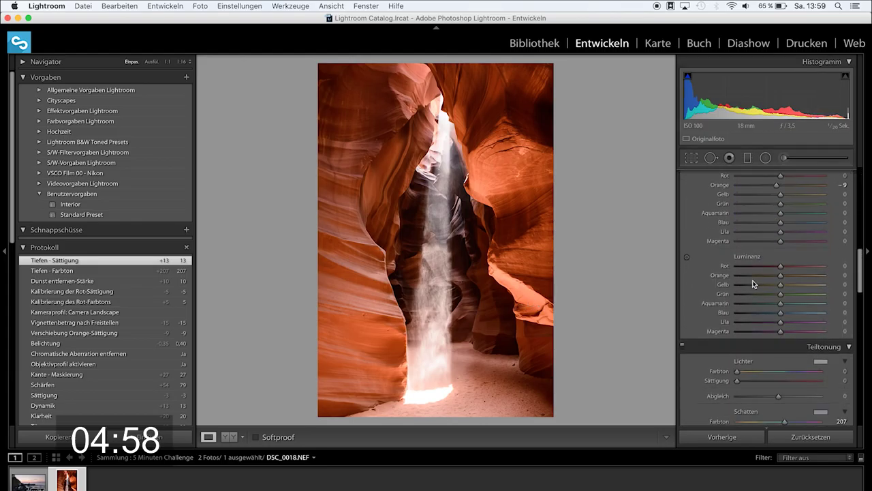
pyautogui.scroll(-3, 754, 284)
pyautogui.scroll(-2, 754, 285)
pyautogui.scroll(-1, 753, 284)
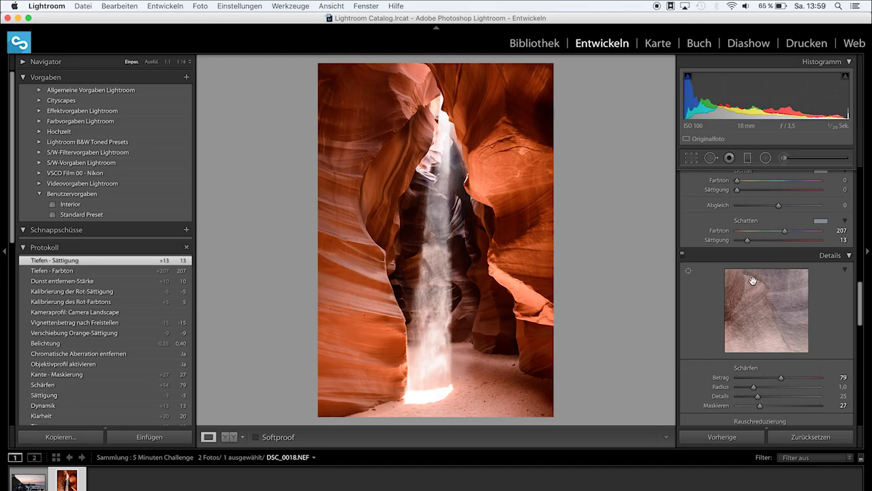
pyautogui.scroll(-4, 88, 342)
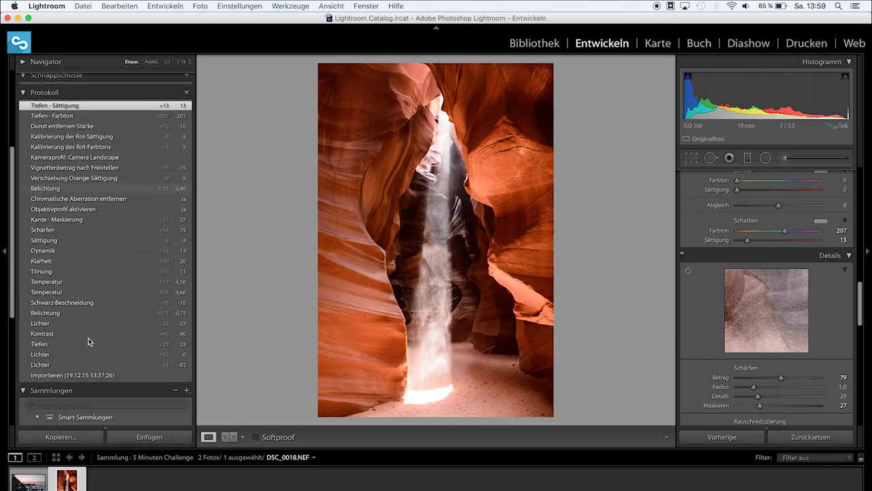
pyautogui.scroll(-1, 87, 341)
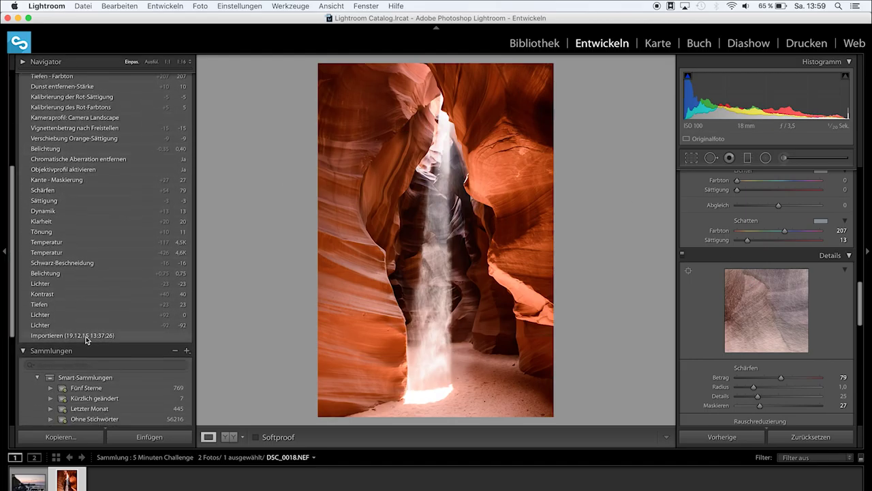
pyautogui.click(86, 337)
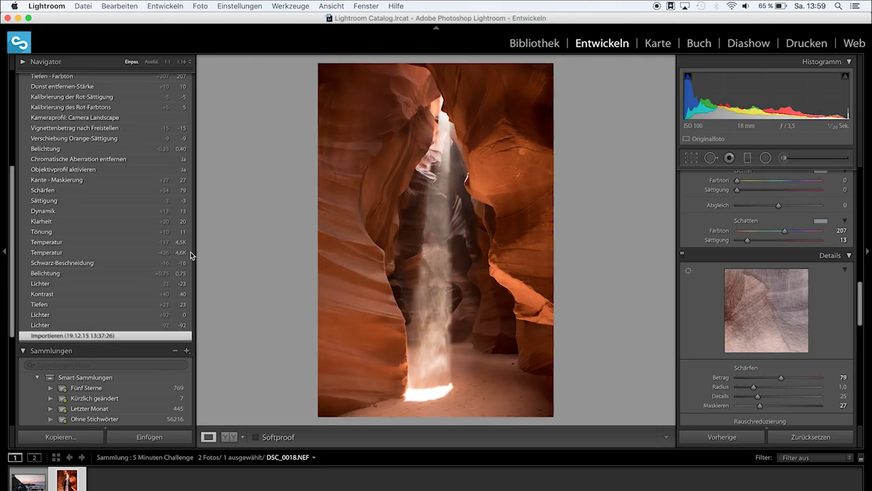
pyautogui.scroll(3, 145, 209)
pyautogui.scroll(3, 145, 210)
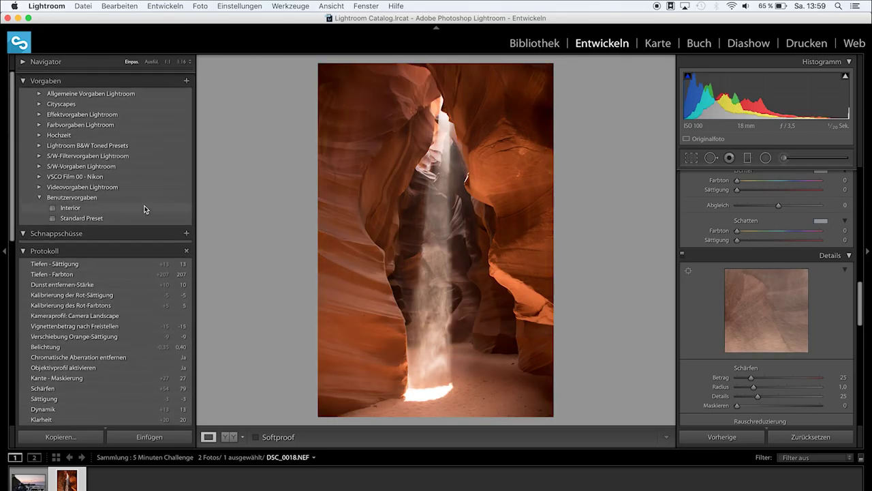
pyautogui.click(100, 259)
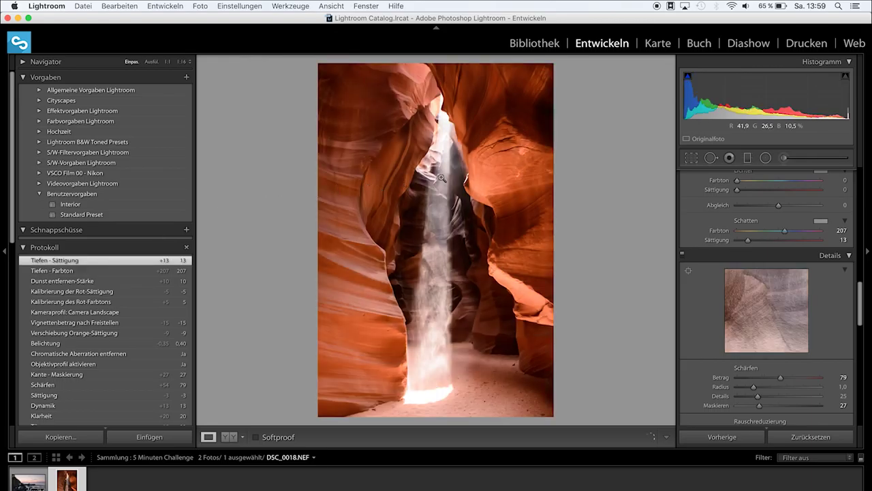